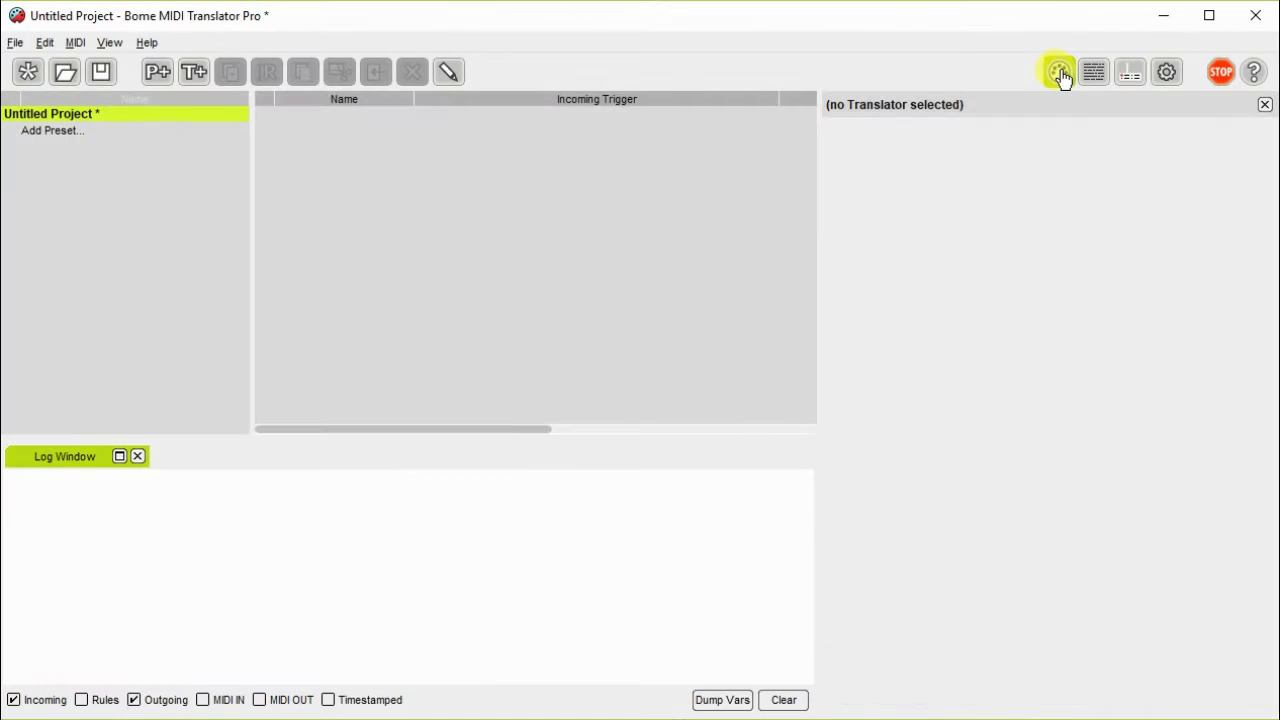
# Step: Set My Control Surface as default MIDI input and Bome MIDI Translator 1 Virtual Out as output
pyautogui.click(1058, 72)
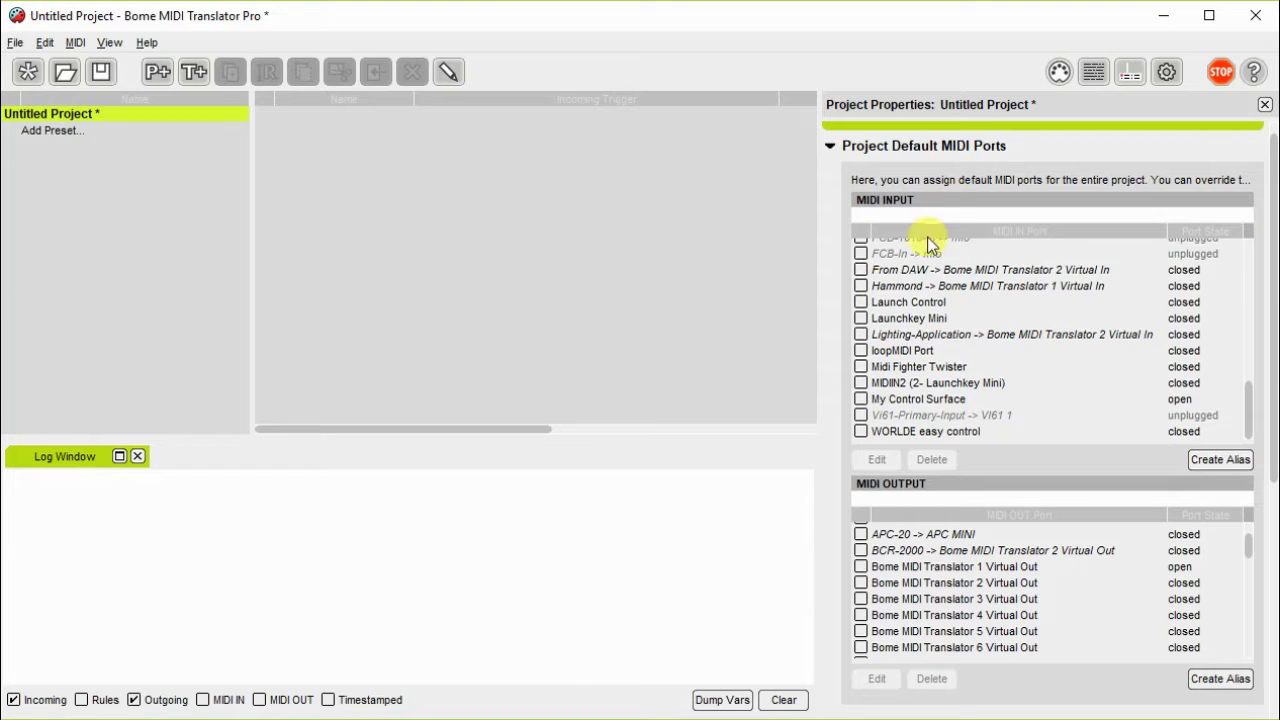
pyautogui.click(861, 399)
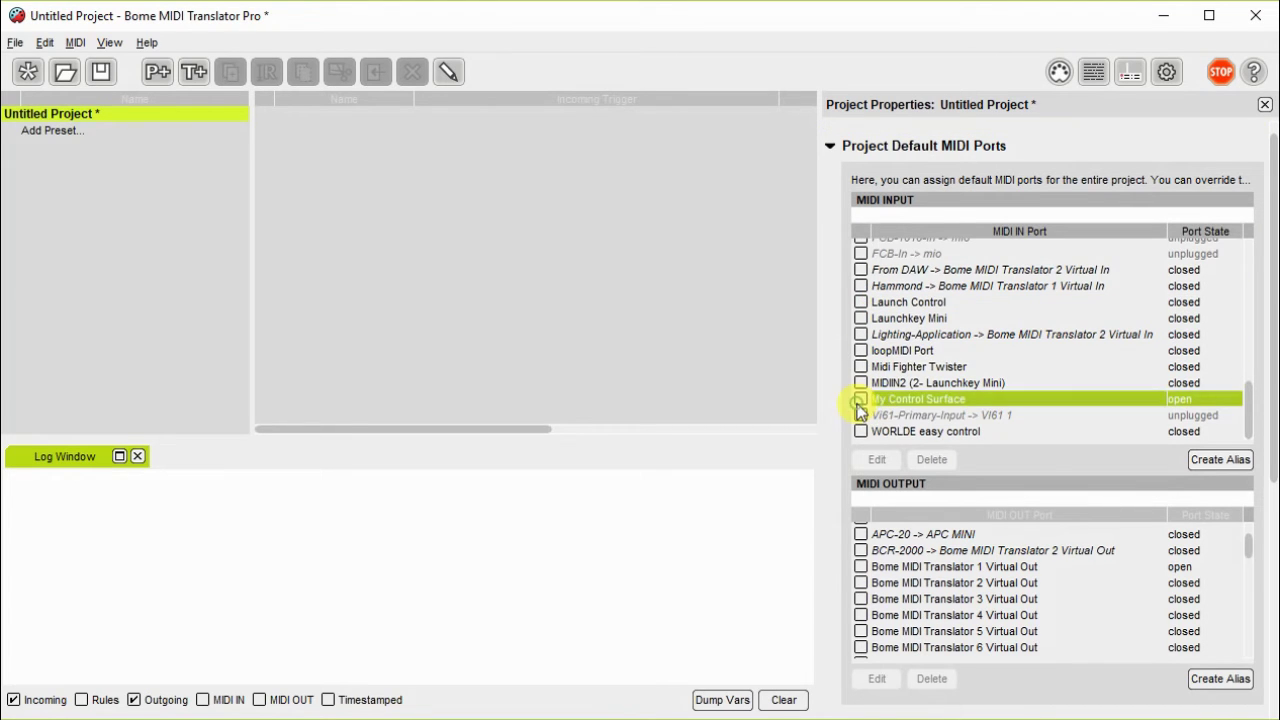
pyautogui.click(861, 567)
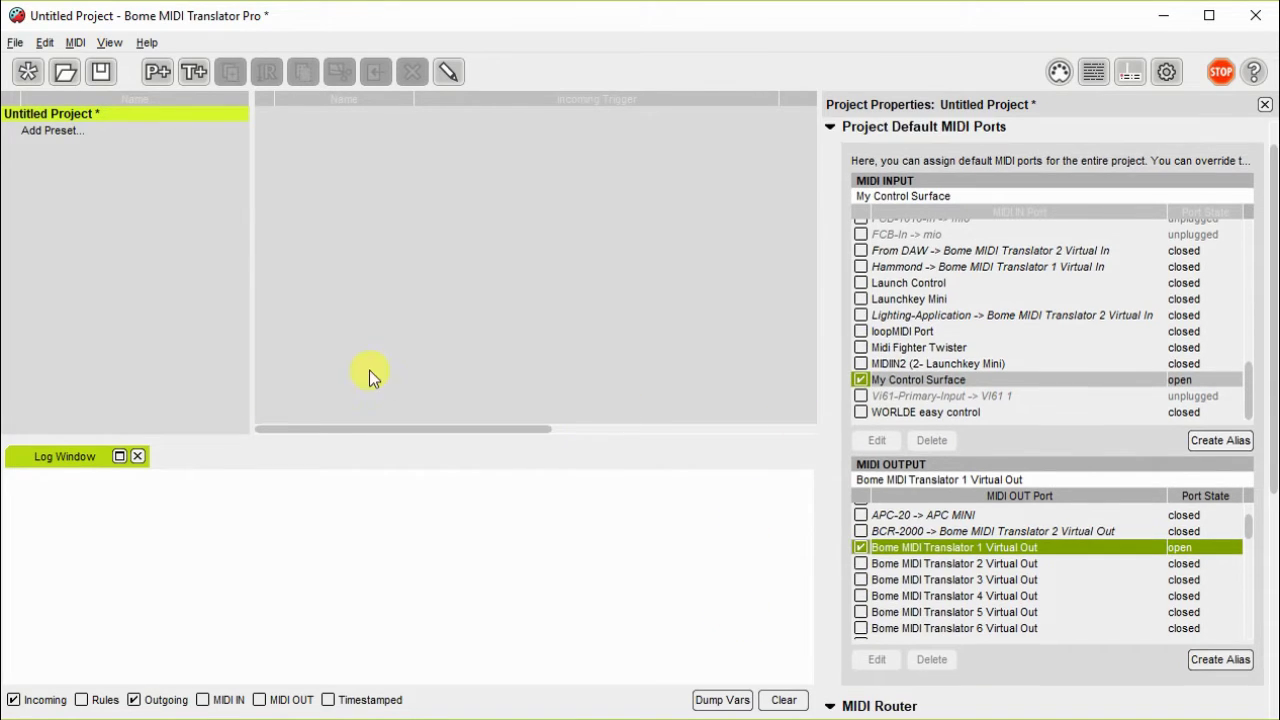
# Step: Add a preset named 'Relative to Absolute' containing a translator named 'Convert'
pyautogui.doubleClick(50, 130)
pyautogui.write('Relative t')
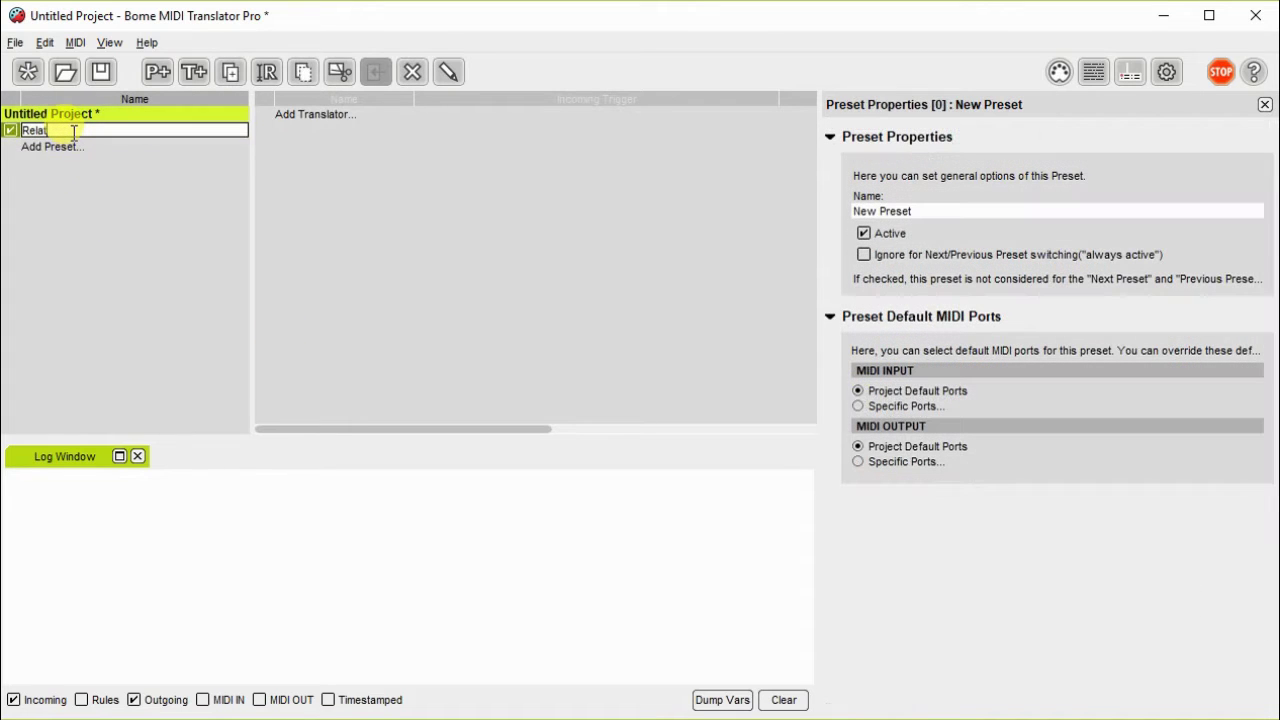
pyautogui.write('o Absolute')
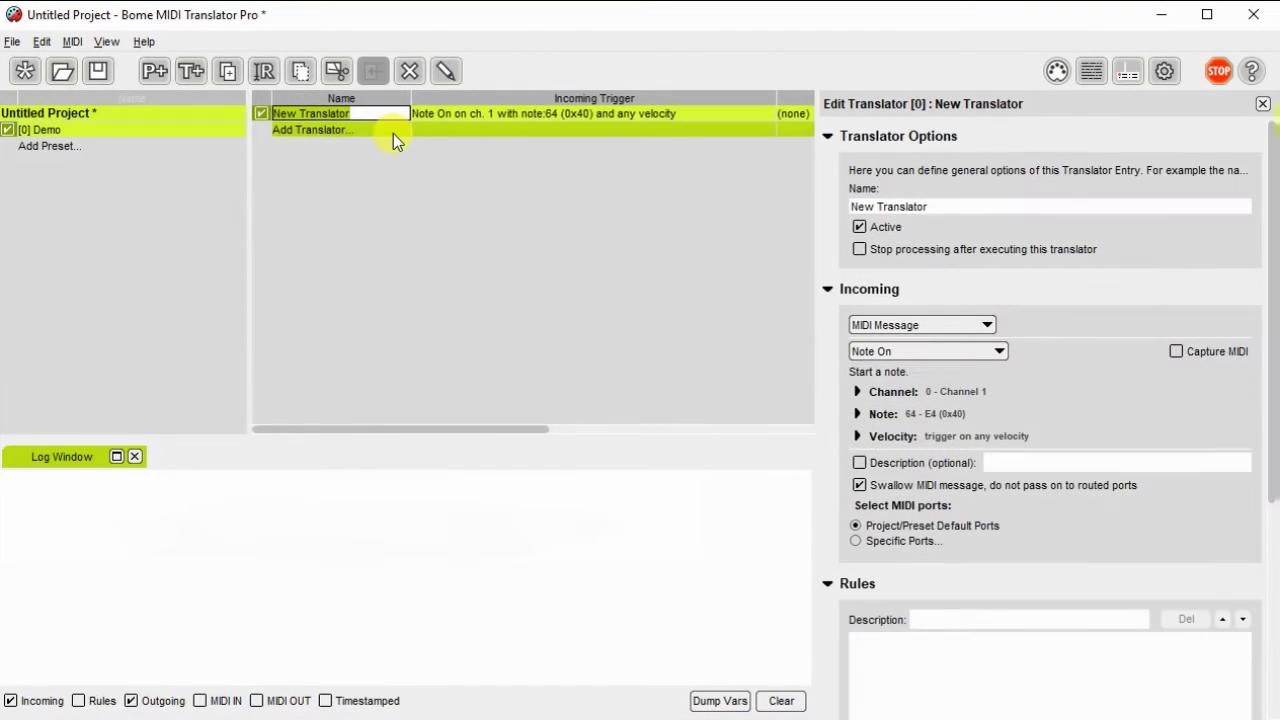
pyautogui.write('IN')
pyautogui.press('BackSpace')
pyautogui.press('BackSpace')
pyautogui.write('Convert')
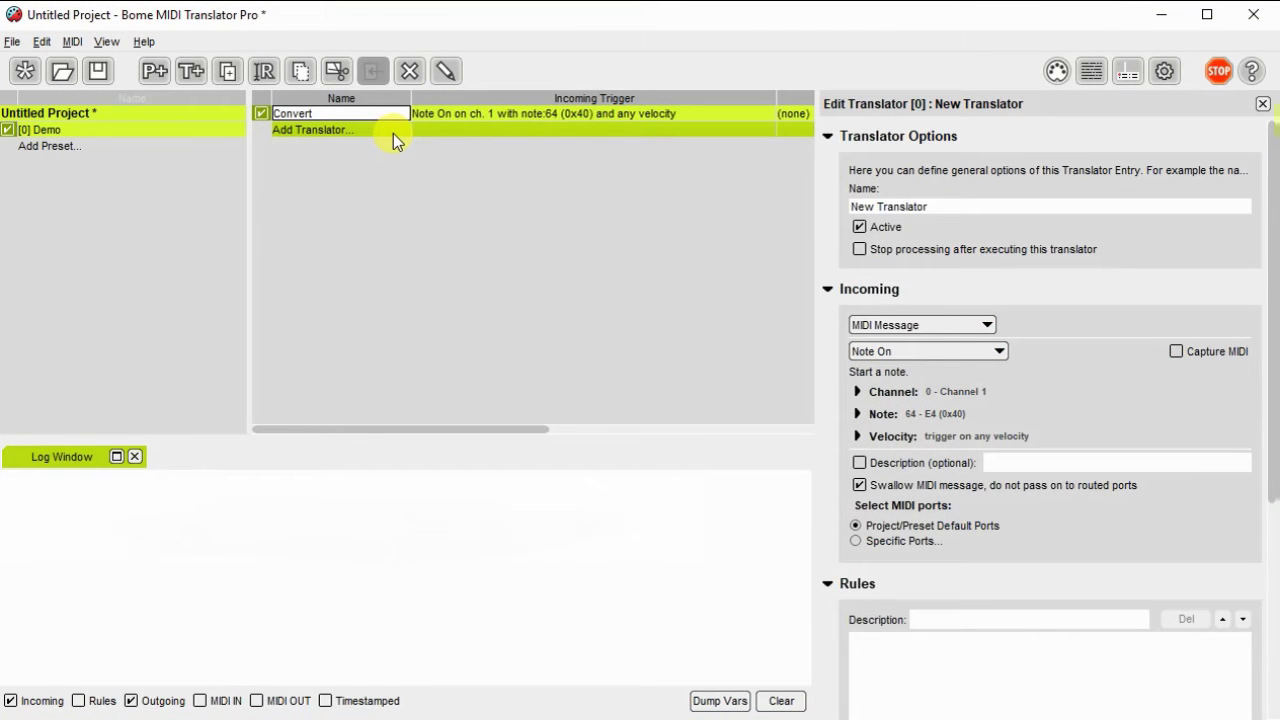
# Step: Use the captured encoder message B0 00 01 as the trigger, changing it to B0 00 pp
pyautogui.click(1174, 351)
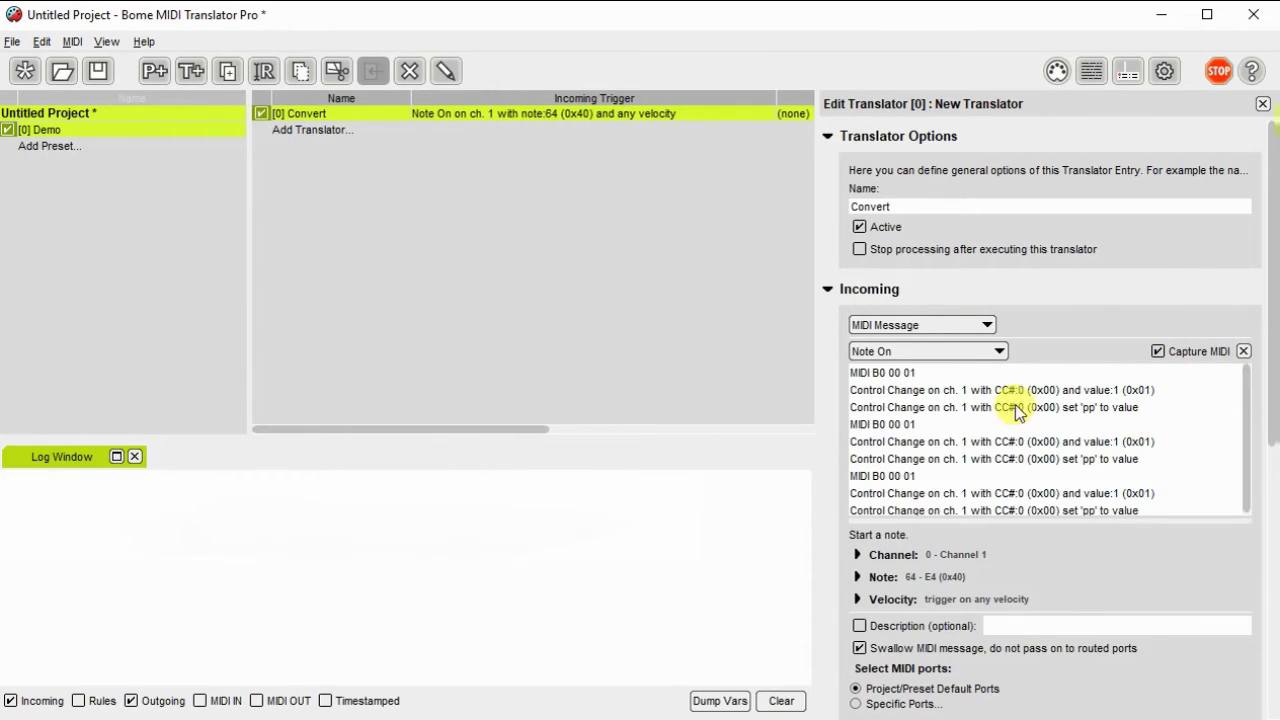
pyautogui.click(900, 374)
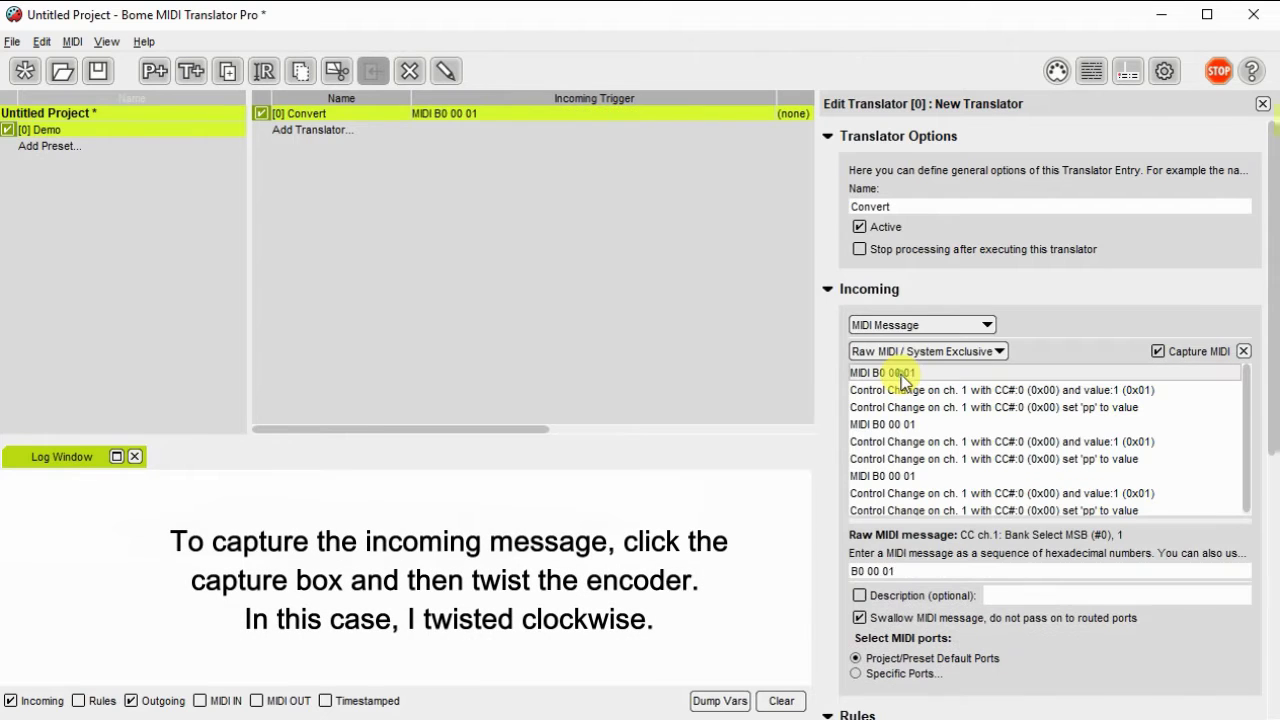
pyautogui.click(897, 571)
pyautogui.moveTo(897, 571); pyautogui.dragTo(885, 572)
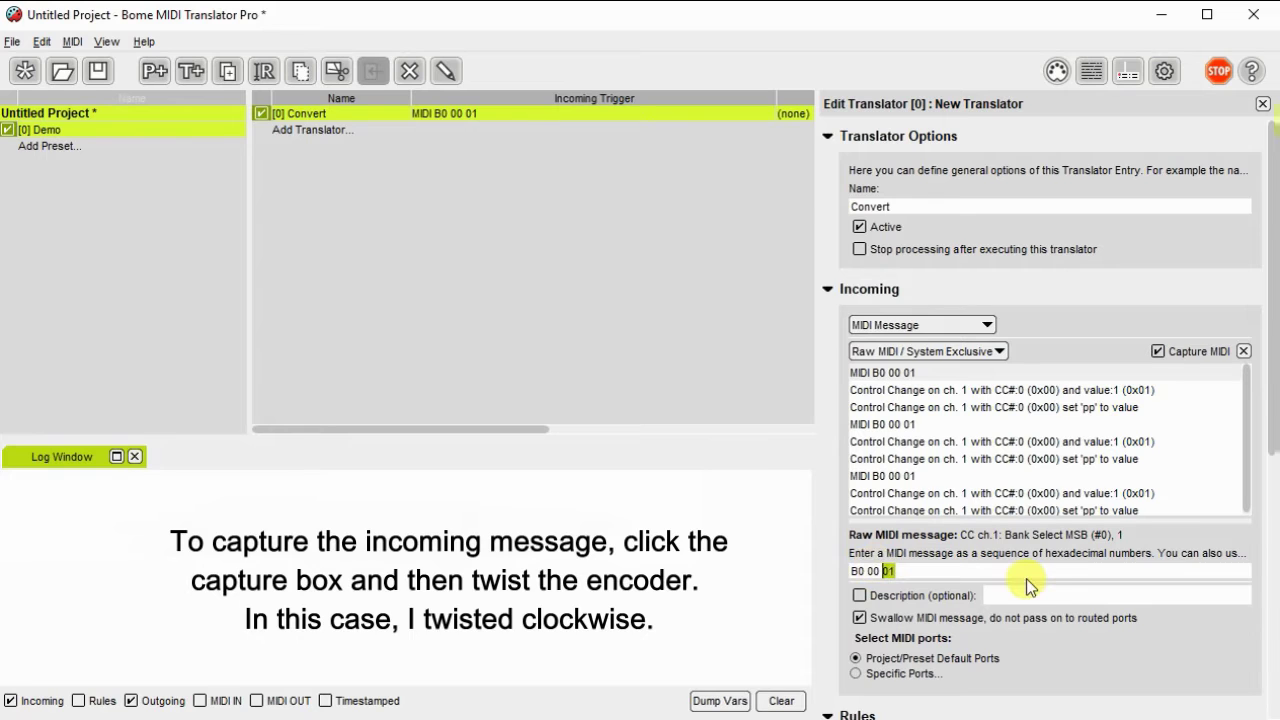
pyautogui.write('pp')
pyautogui.scroll(-5, 1040, 577)
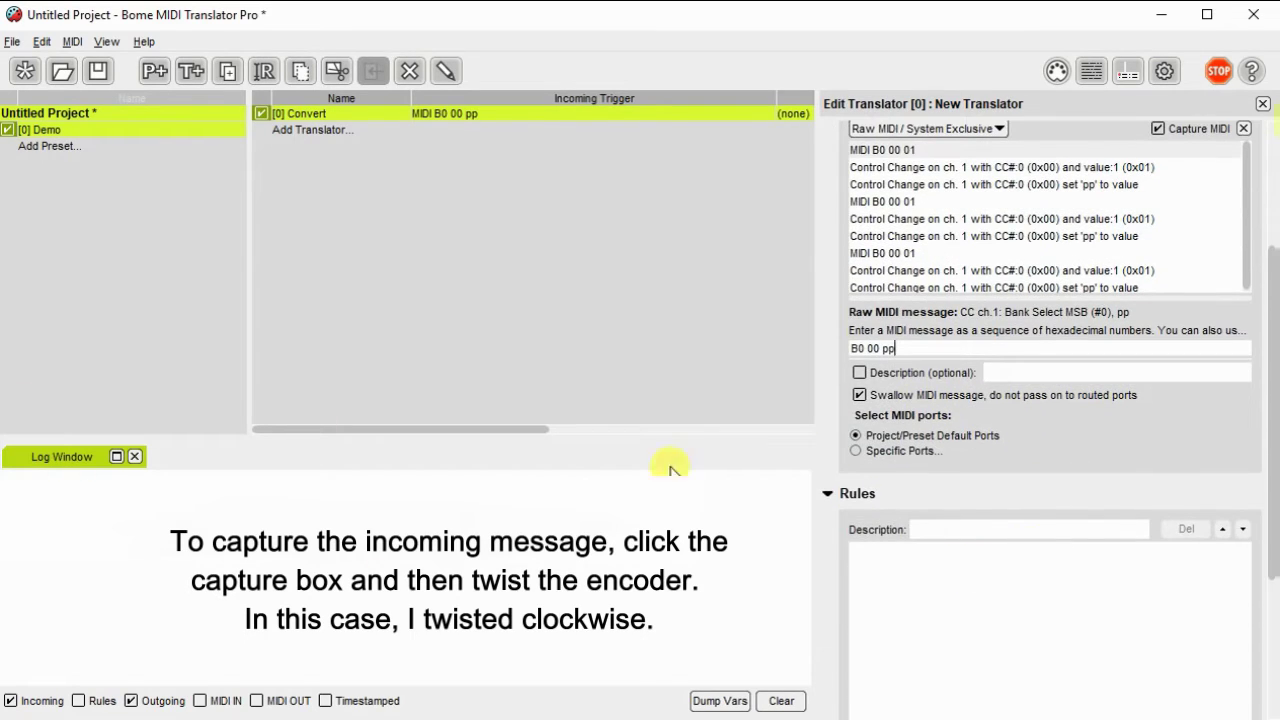
# Step: Enter rules 'if pp>64 then rr=pp-128' and 'if pp>64 then ga=ga+rr', then begin a third
pyautogui.click(872, 552)
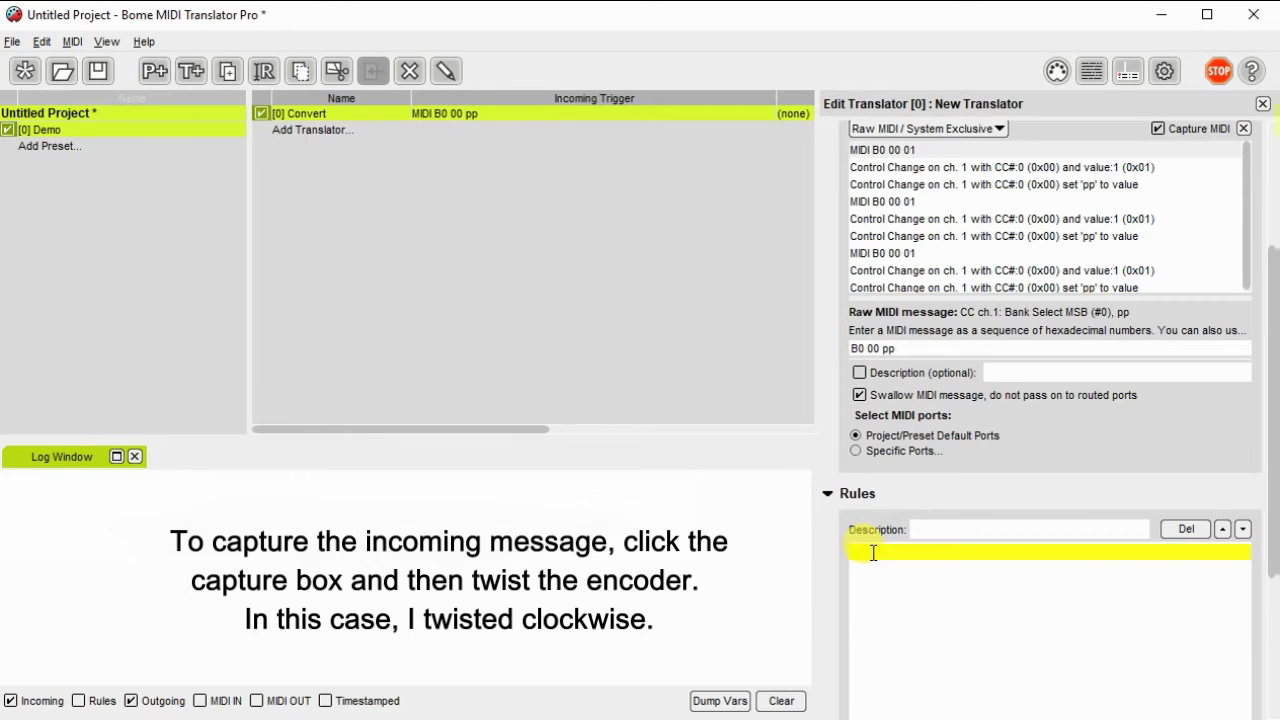
pyautogui.write('if pp>')
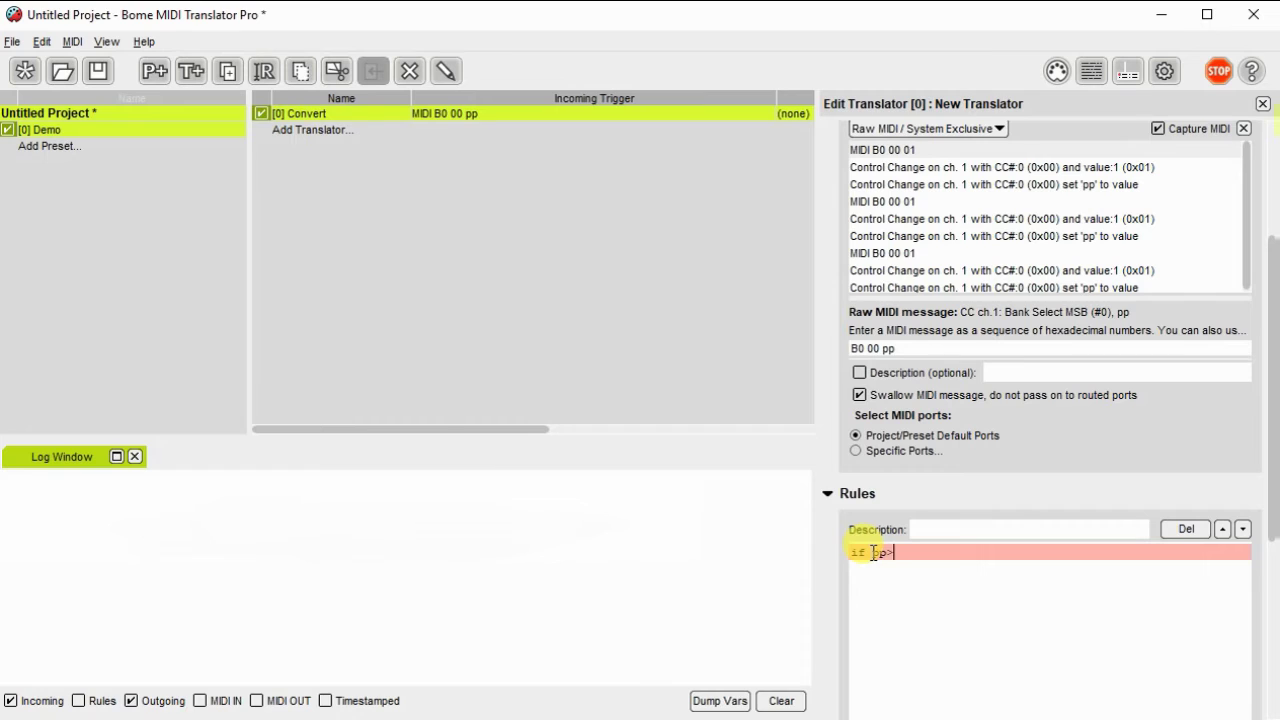
pyautogui.write('64')
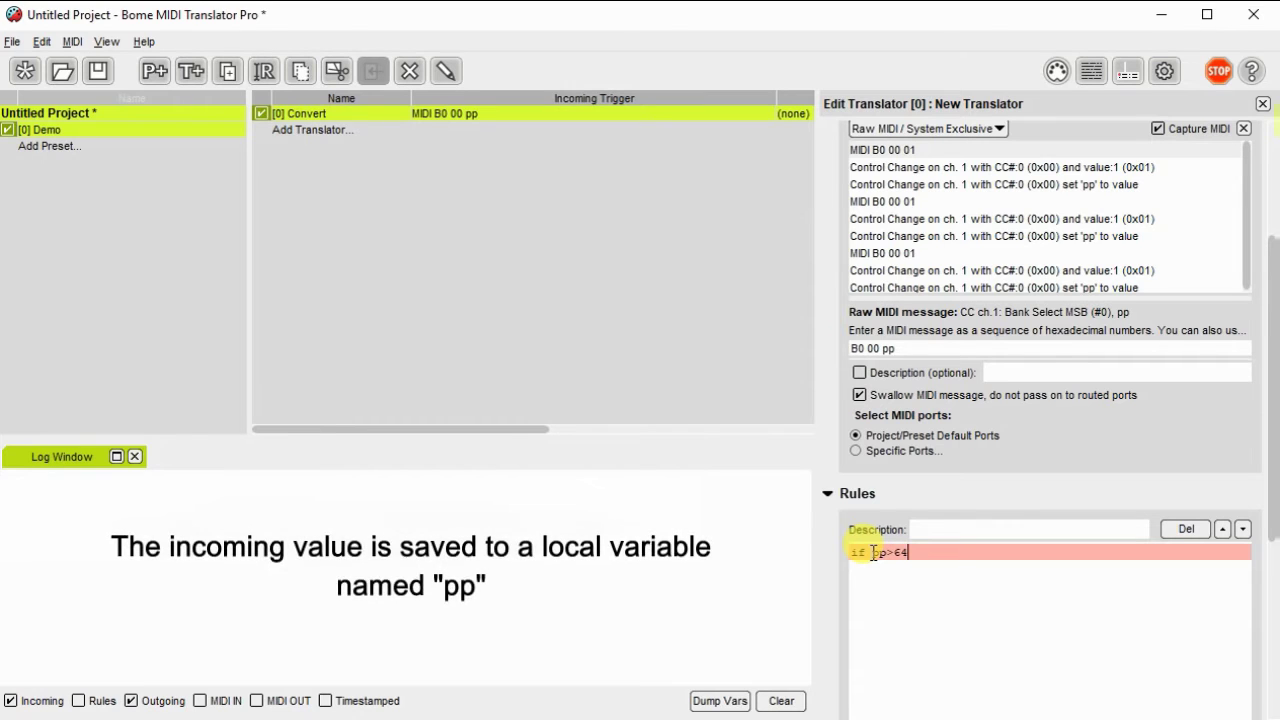
pyautogui.write(' then rr=pp-128')
pyautogui.press('Return')
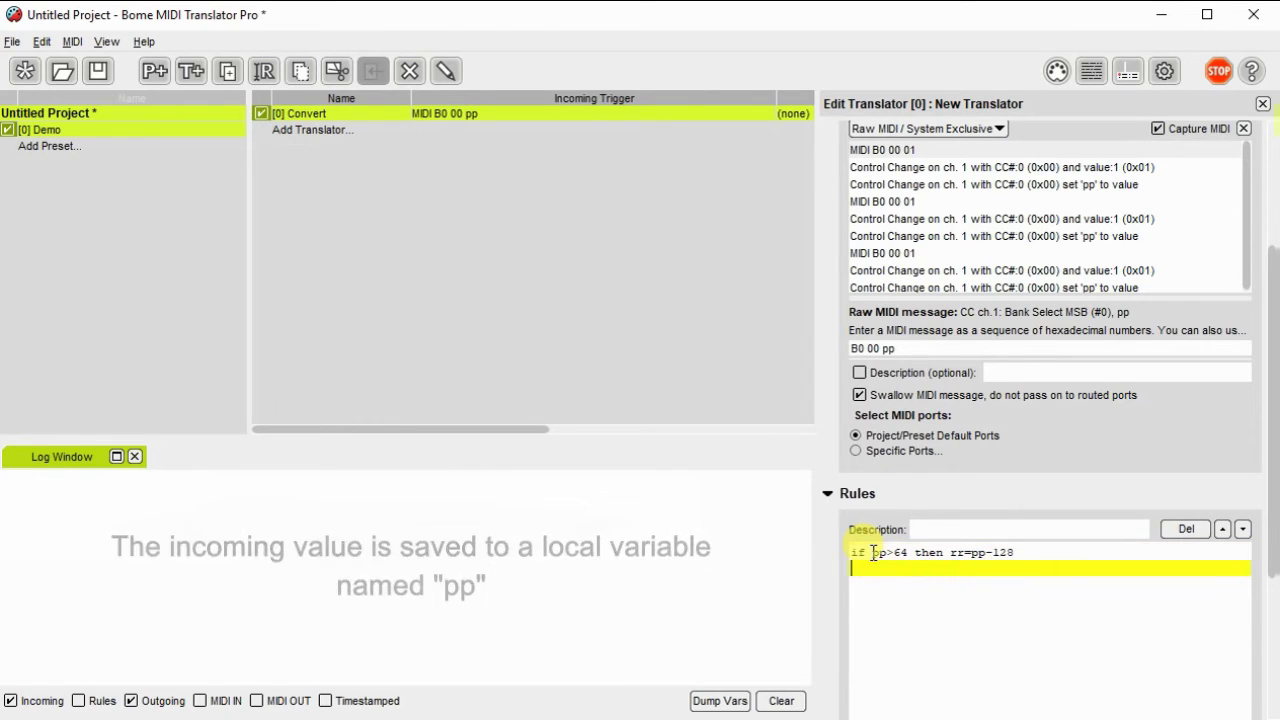
pyautogui.write('if p')
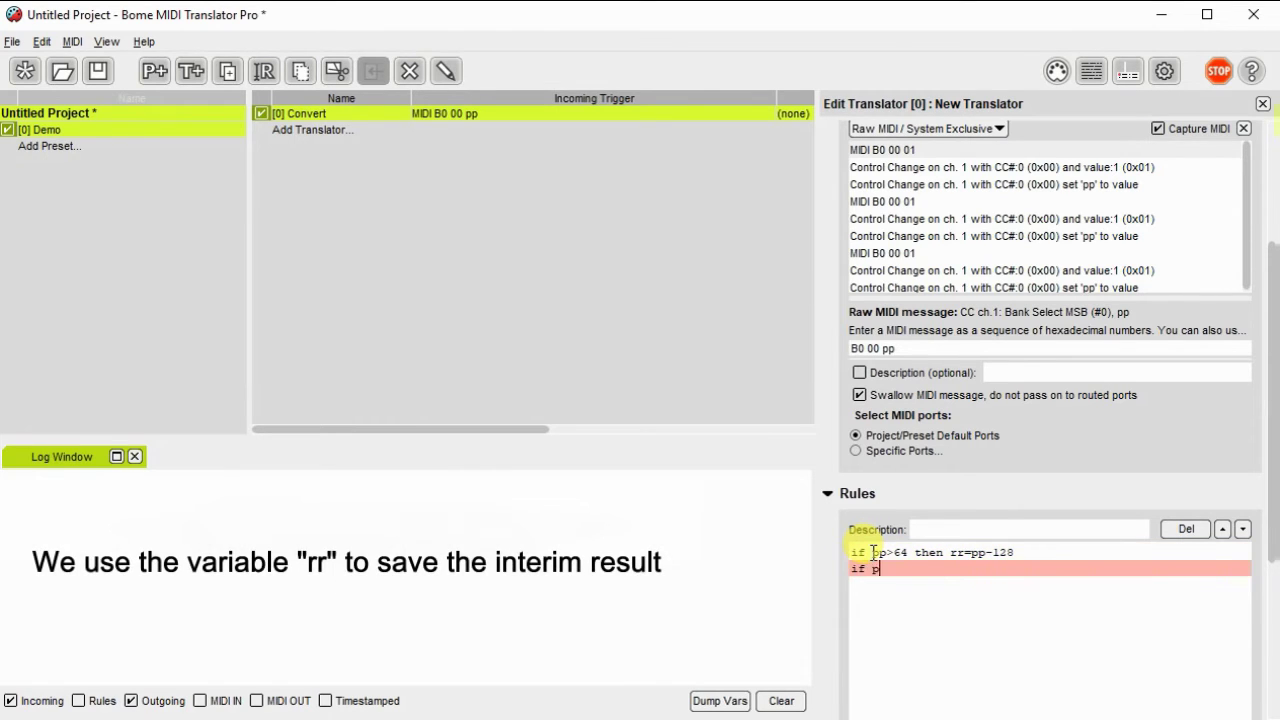
pyautogui.write('p>64 then ga')
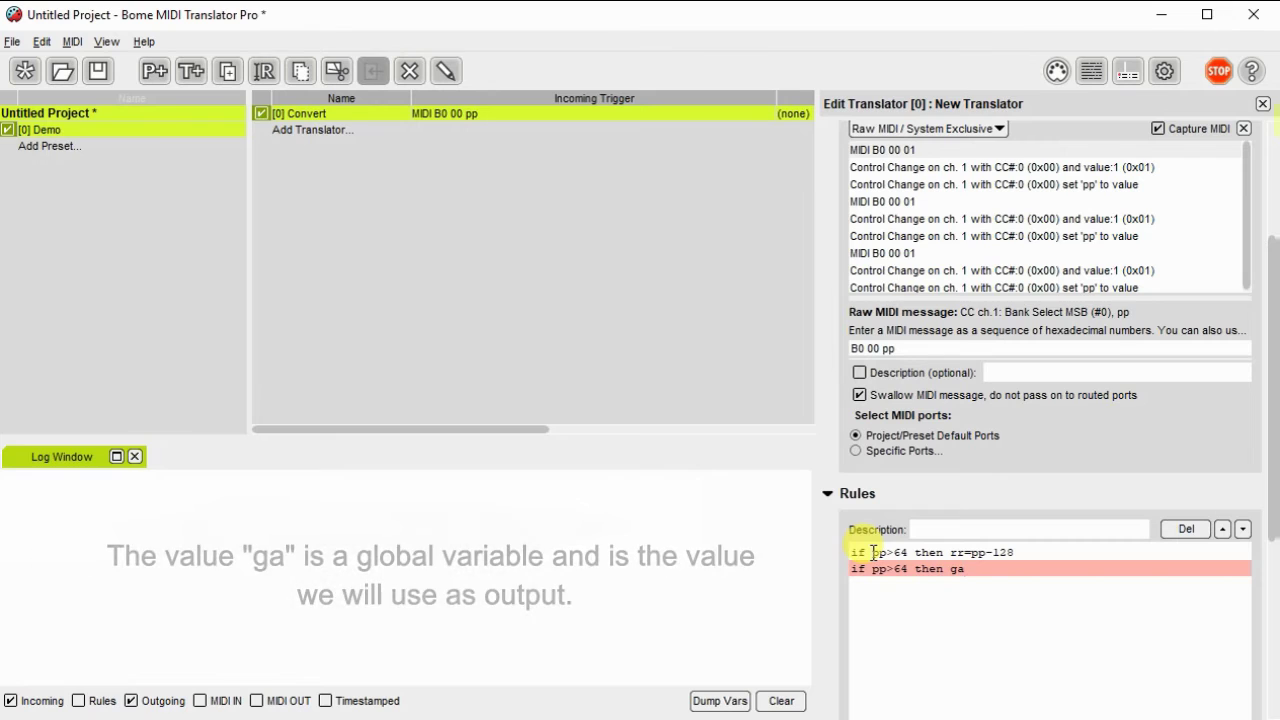
pyautogui.write('=ga+rr')
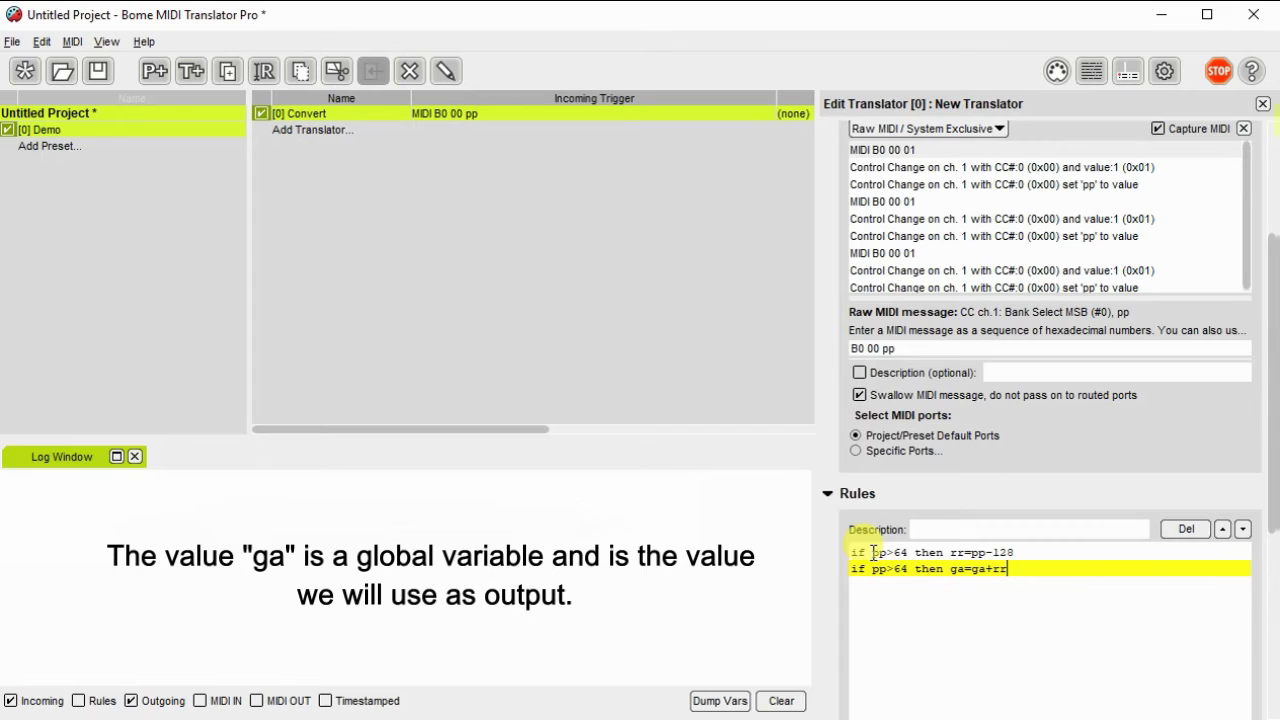
pyautogui.press('Return')
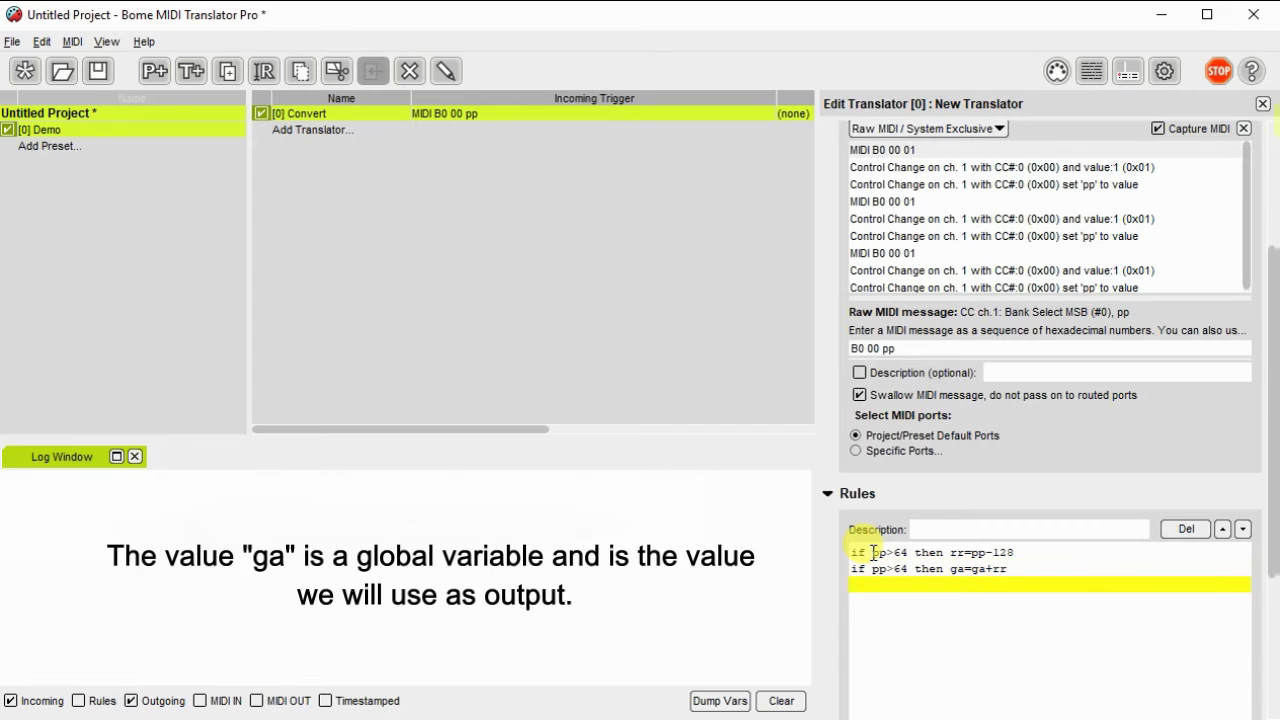
pyautogui.write('if p')
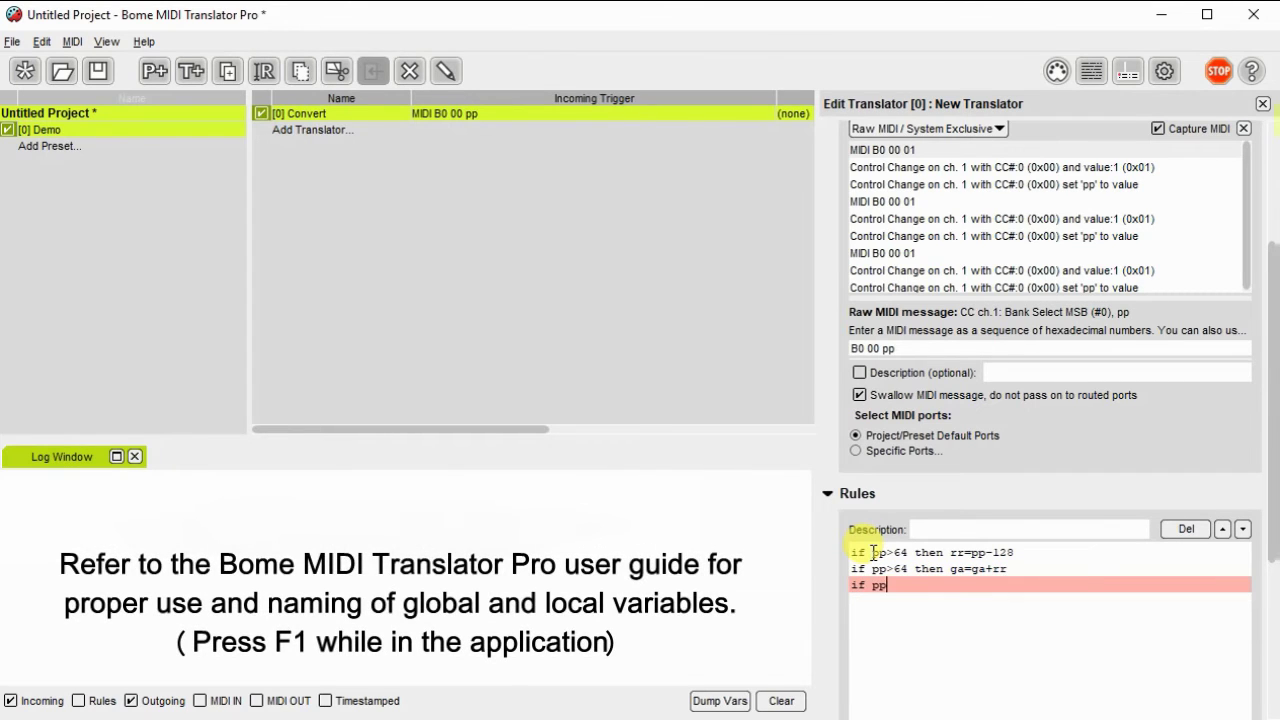
pyautogui.write('p<-')
# Step: Complete the third rule as 'if pp<=64 then ga=pp+ga'
pyautogui.press('BackSpace')
pyautogui.write('=64 ')
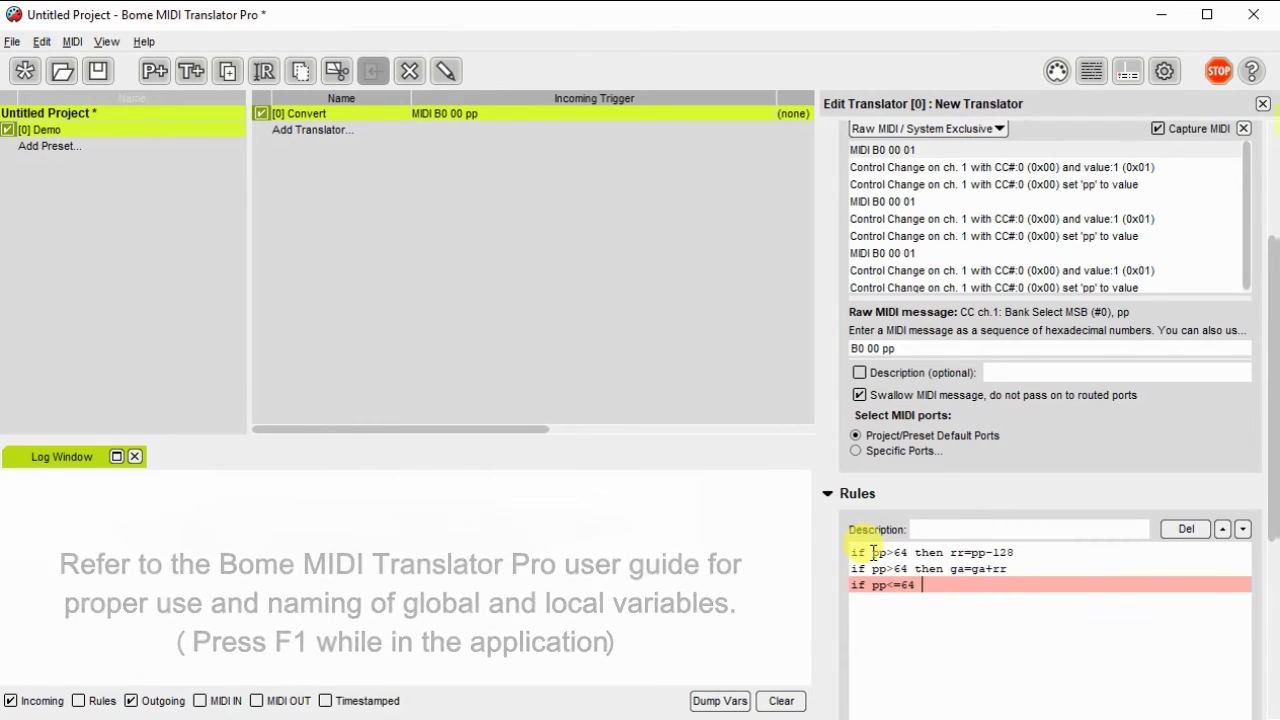
pyautogui.write('then ')
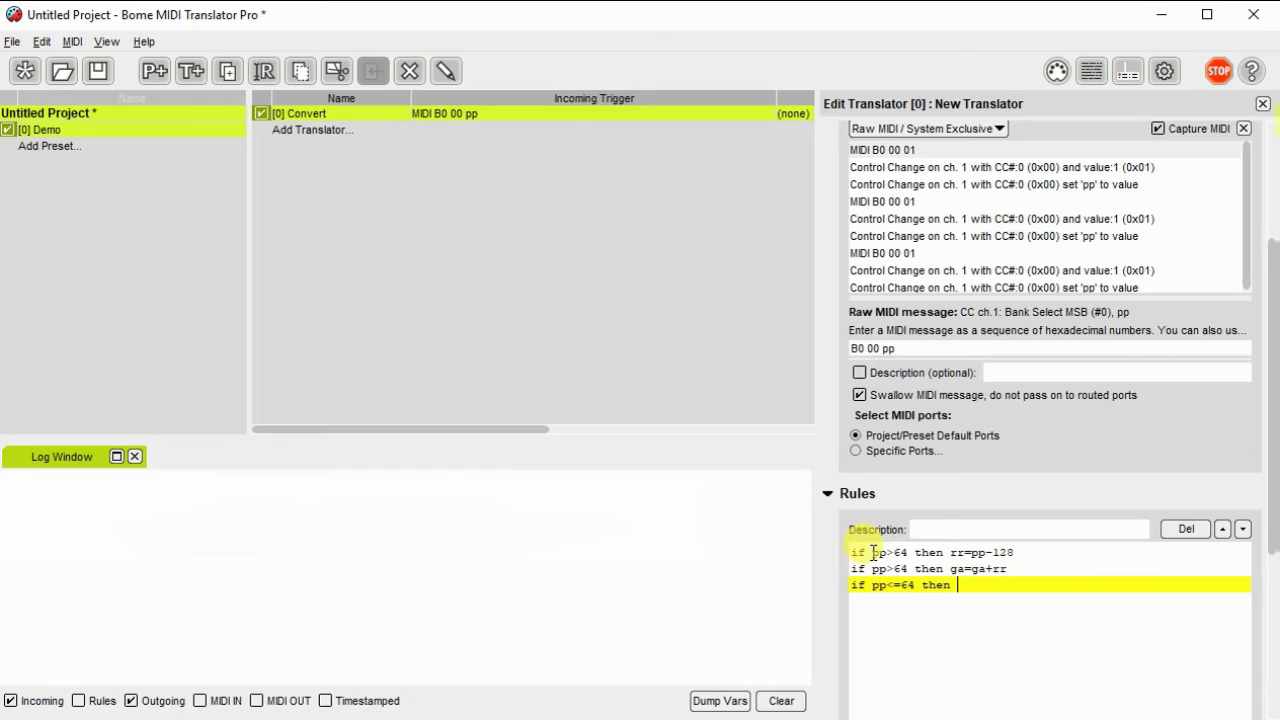
pyautogui.write('ga=')
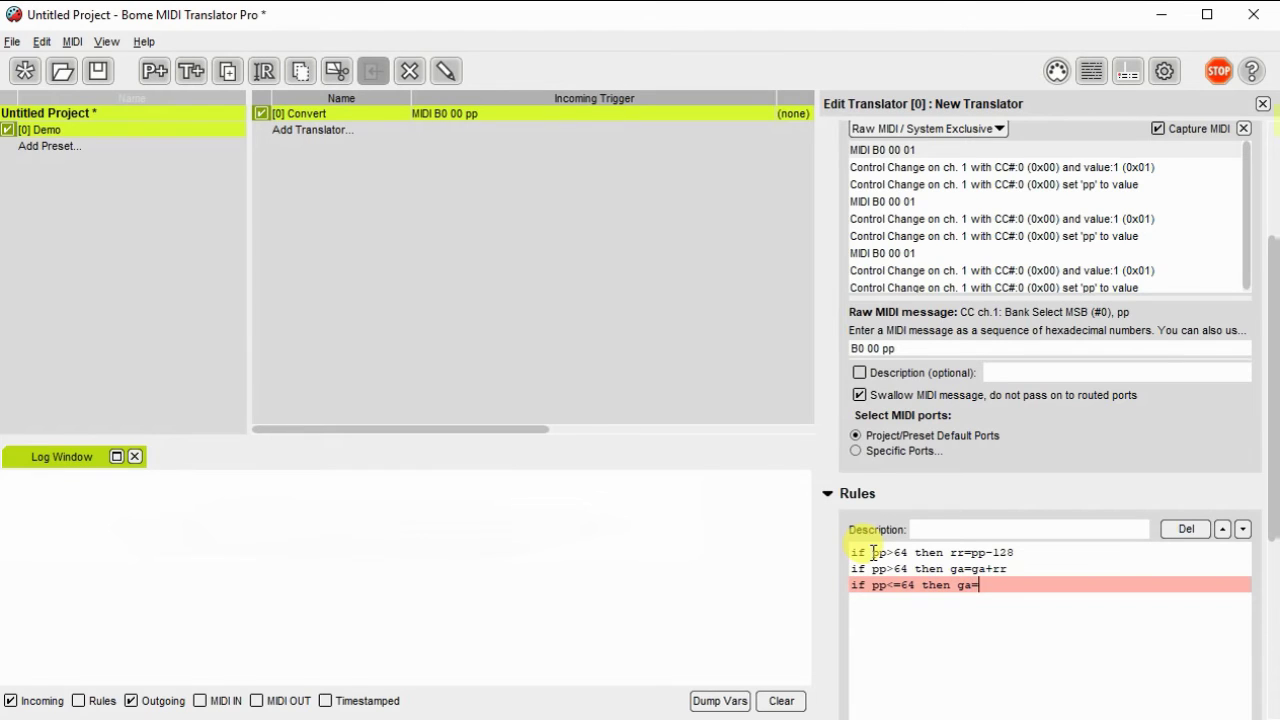
pyautogui.write('pp+ga')
pyautogui.press('Return')
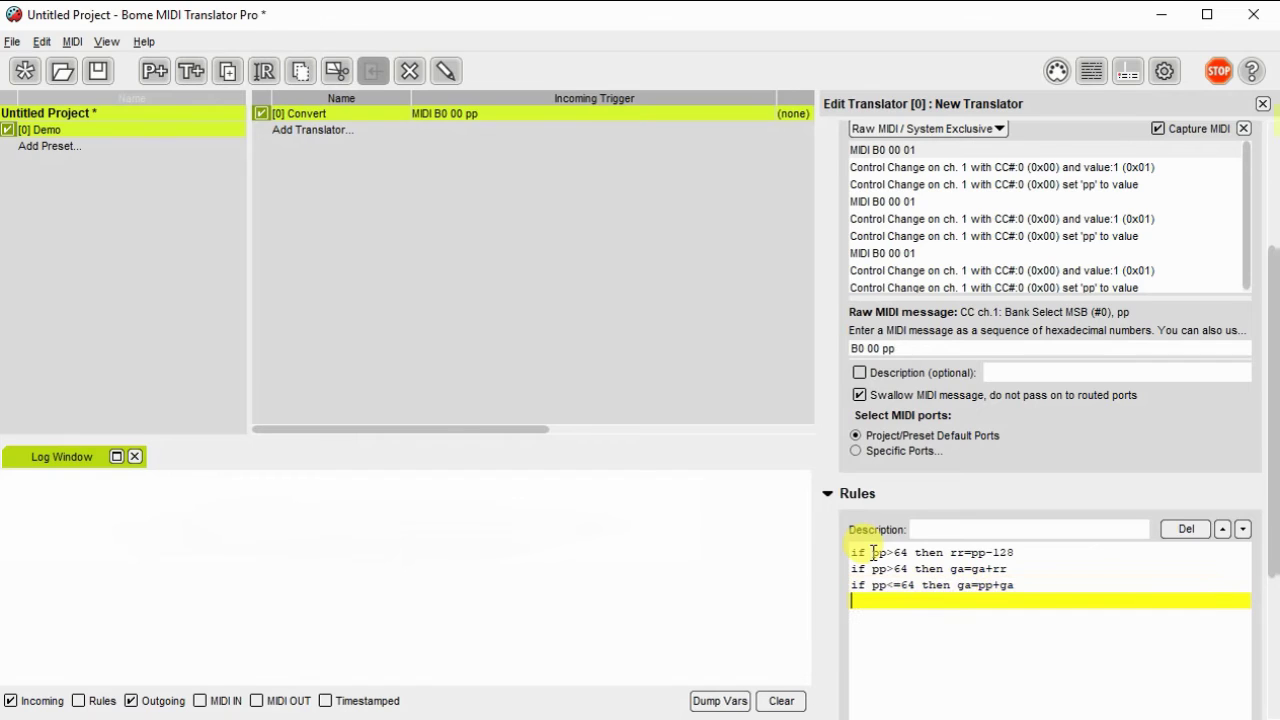
# Step: Add clamp rules 'if ga<0 then ga=0' and 'if ga>127 then ga=127'
pyautogui.write('if ga<')
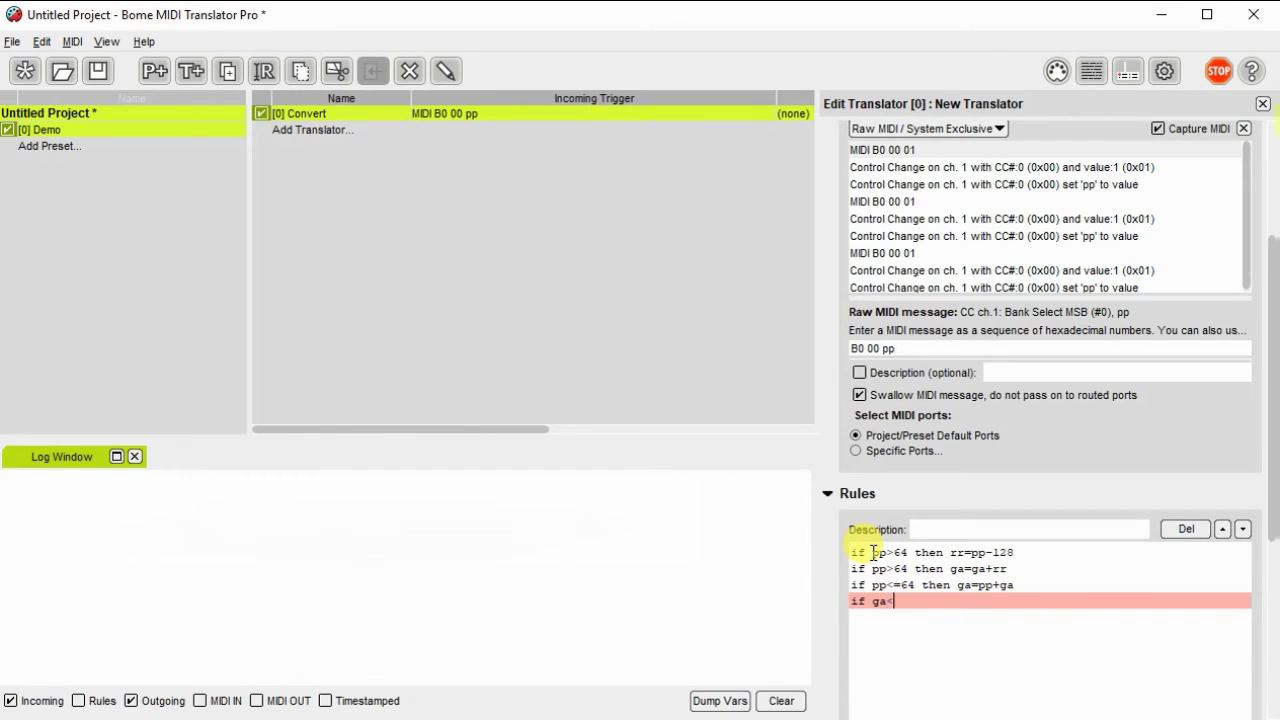
pyautogui.write('0 then ')
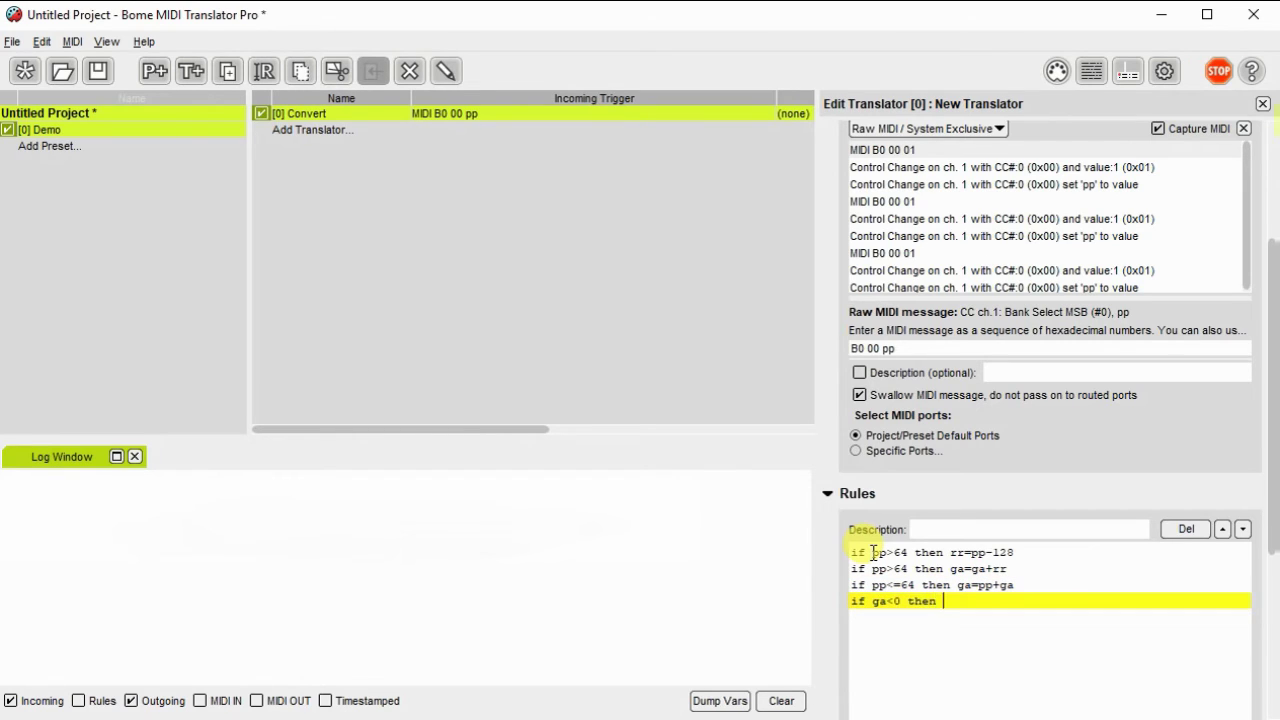
pyautogui.write('ga=0')
pyautogui.press('Return')
pyautogui.write('if ga>')
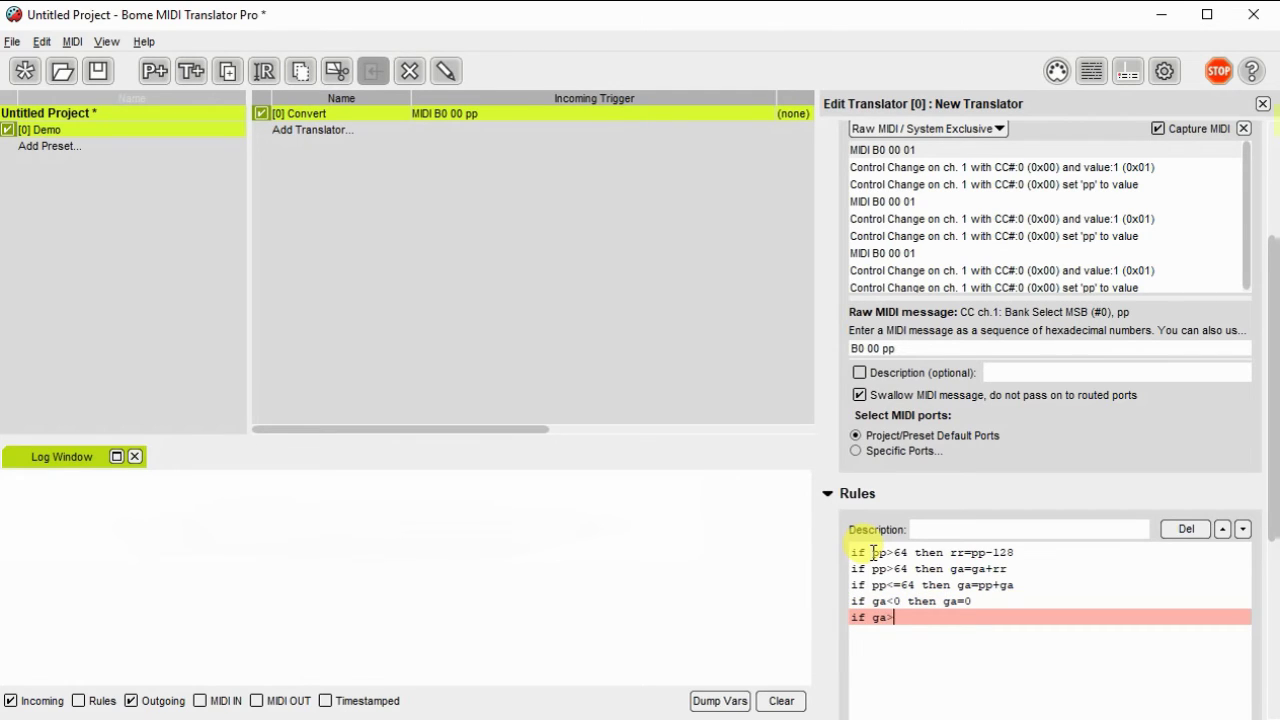
pyautogui.write('0 then ')
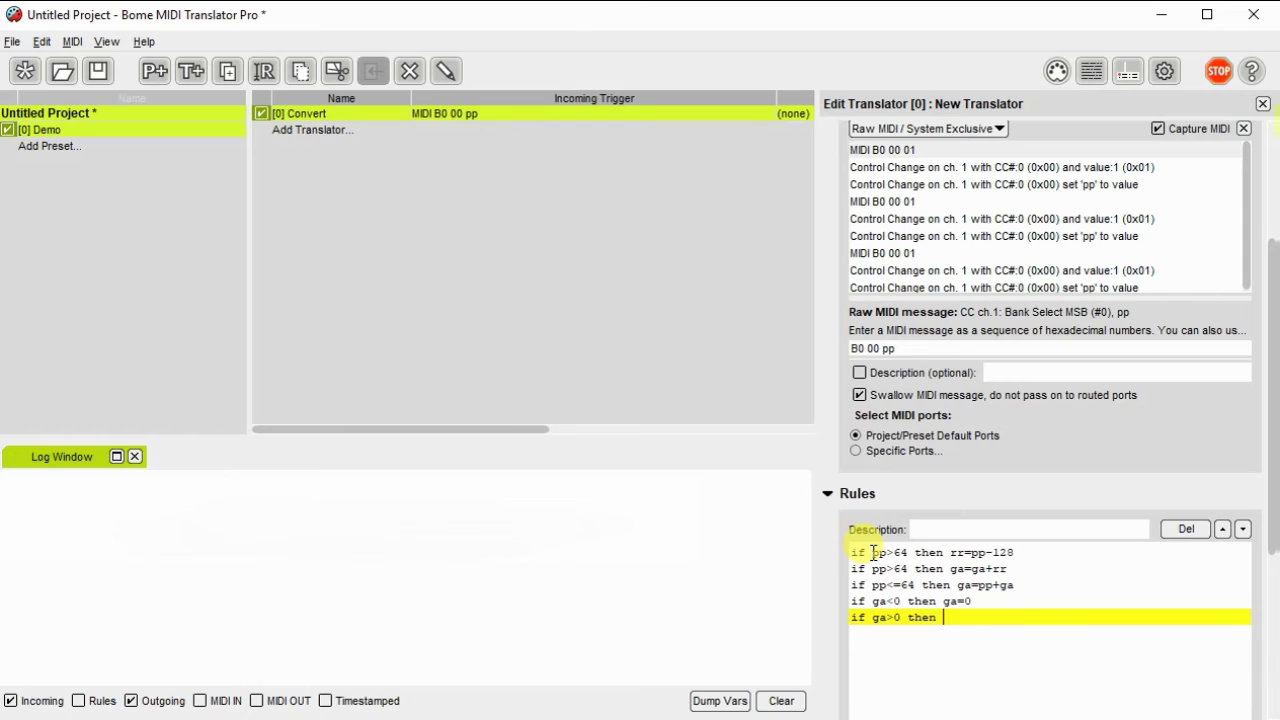
pyautogui.write('ga')
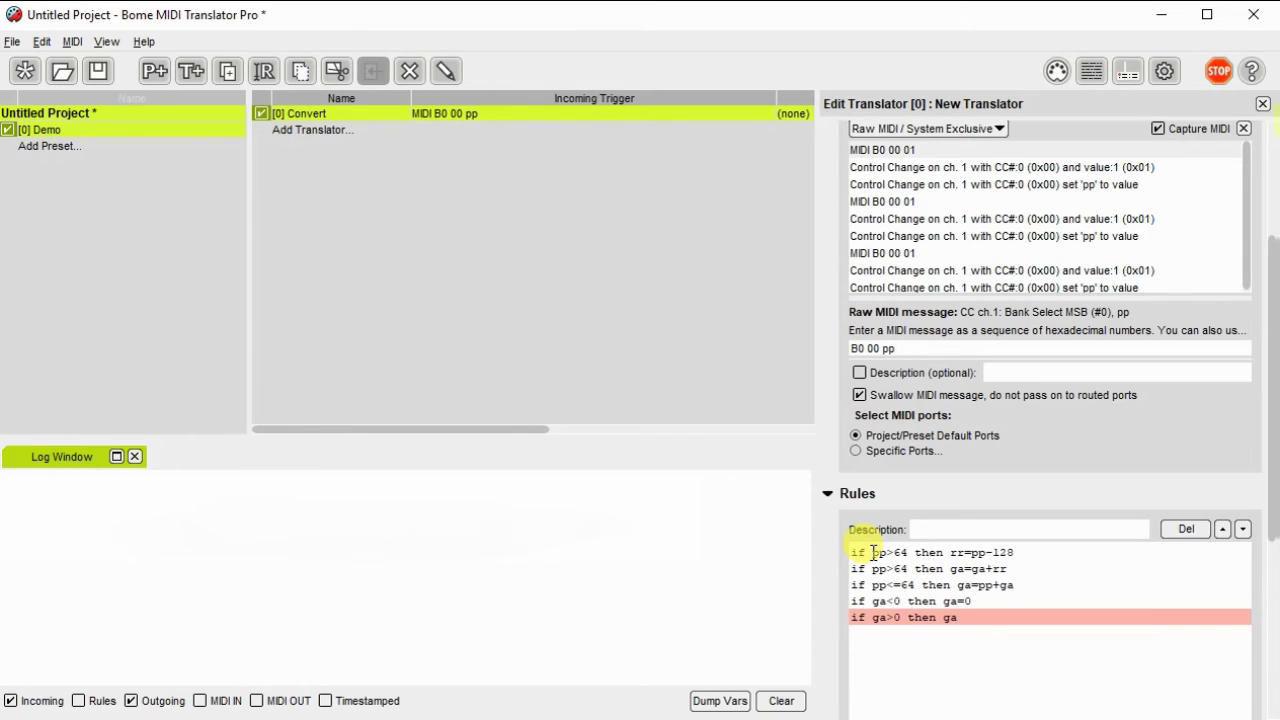
pyautogui.press('BackSpace')
pyautogui.press('BackSpace')
pyautogui.press('BackSpace')
pyautogui.press('BackSpace')
pyautogui.press('BackSpace')
pyautogui.press('BackSpace')
pyautogui.press('BackSpace')
pyautogui.press('BackSpace')
pyautogui.press('BackSpace')
pyautogui.write('2')
pyautogui.press('BackSpace')
pyautogui.write('127 then ga=127')
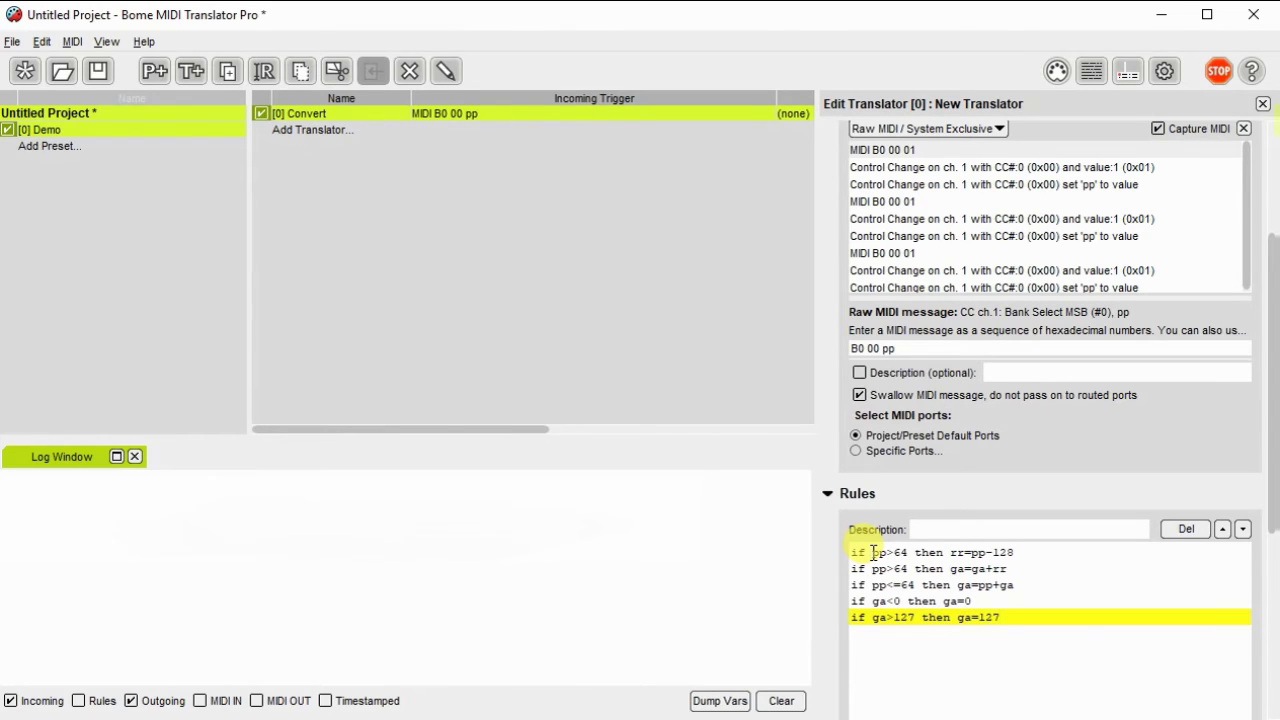
pyautogui.press('Return')
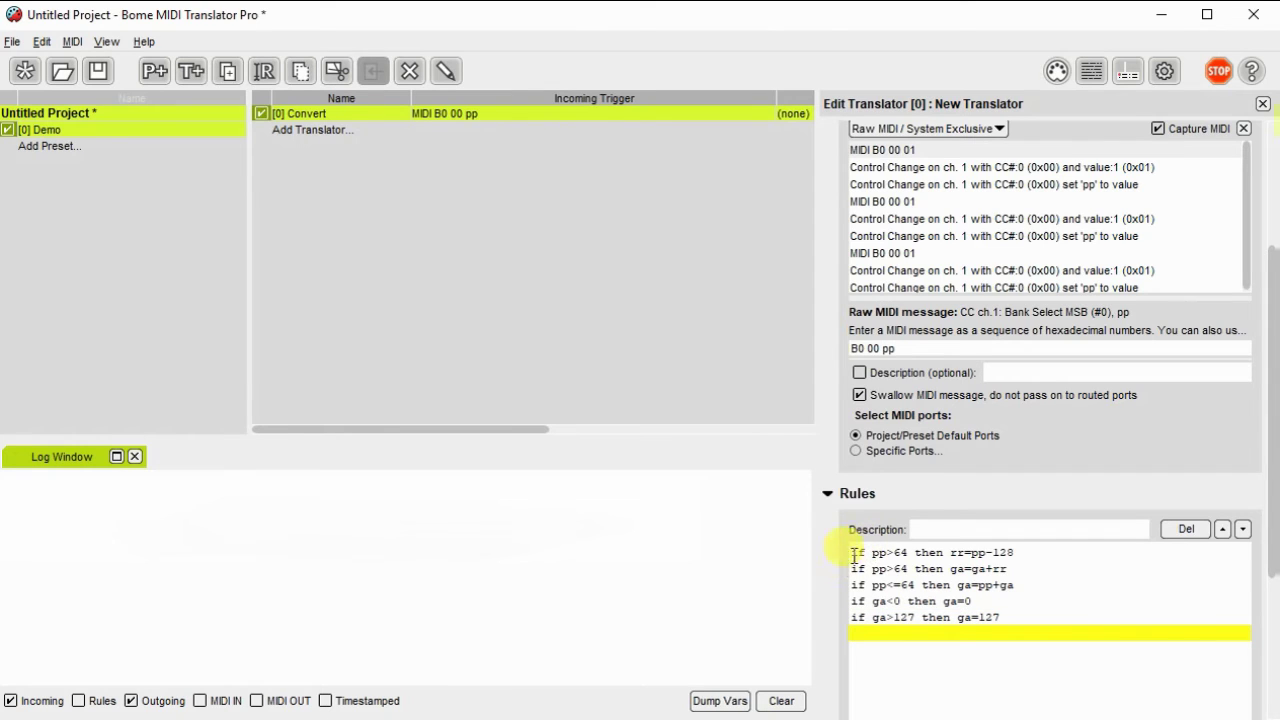
pyautogui.click(853, 553)
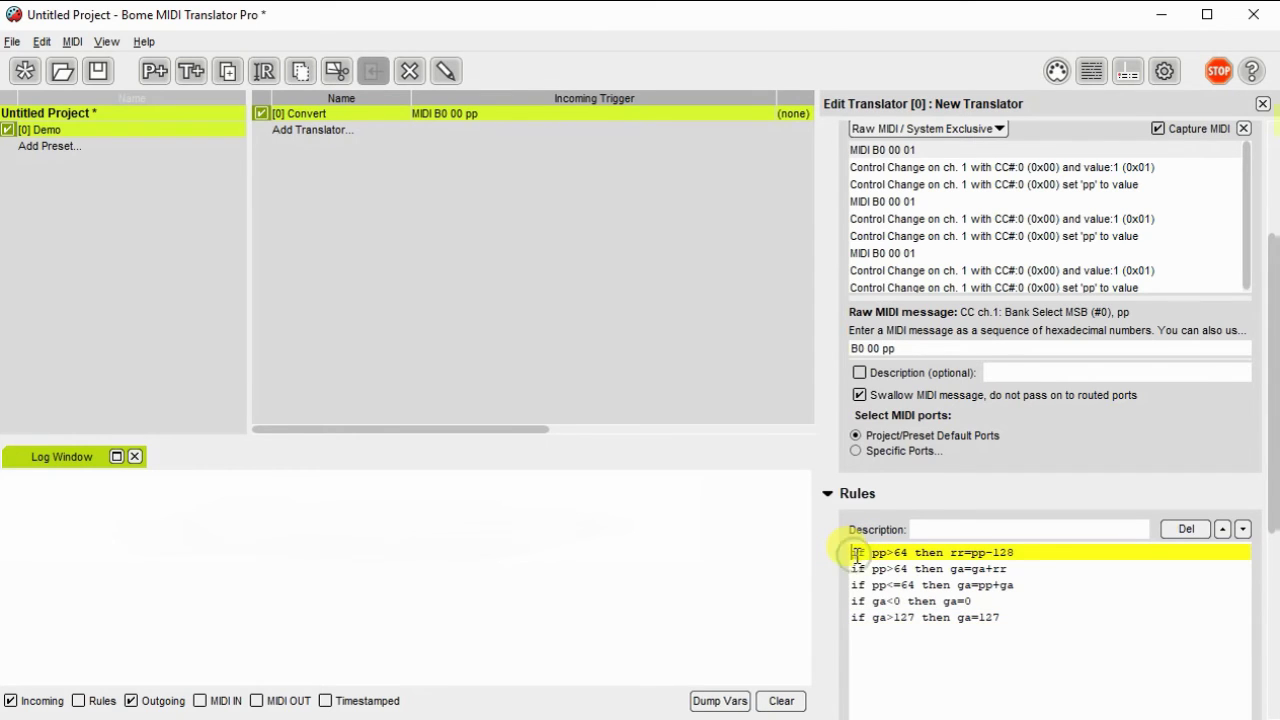
# Step: Insert // comment lines explaining the rules, e.g. that 127 becomes -1 and output never exceeds 127
pyautogui.press('Return')
pyautogui.press('Up')
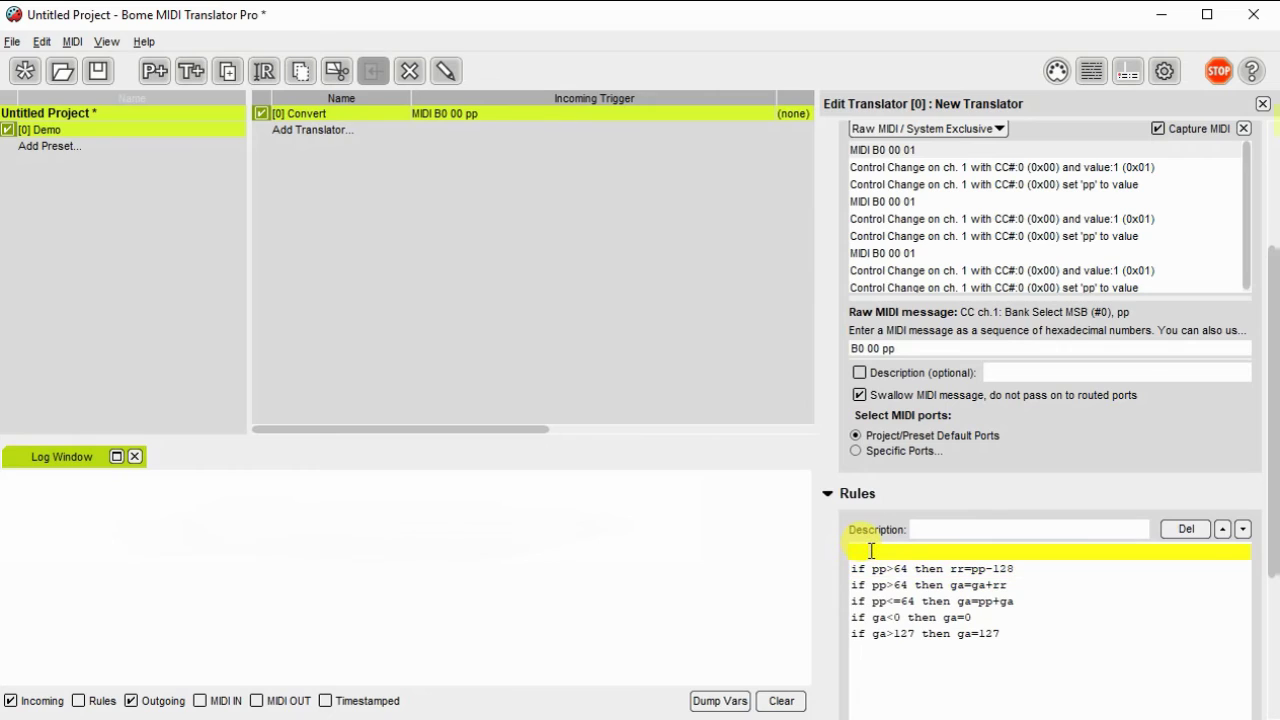
pyautogui.write('//')
pyautogui.write('I')
pyautogui.write('This will ')
pyautogui.write('make 127')
pyautogui.write('=')
pyautogui.write('-1 an ')
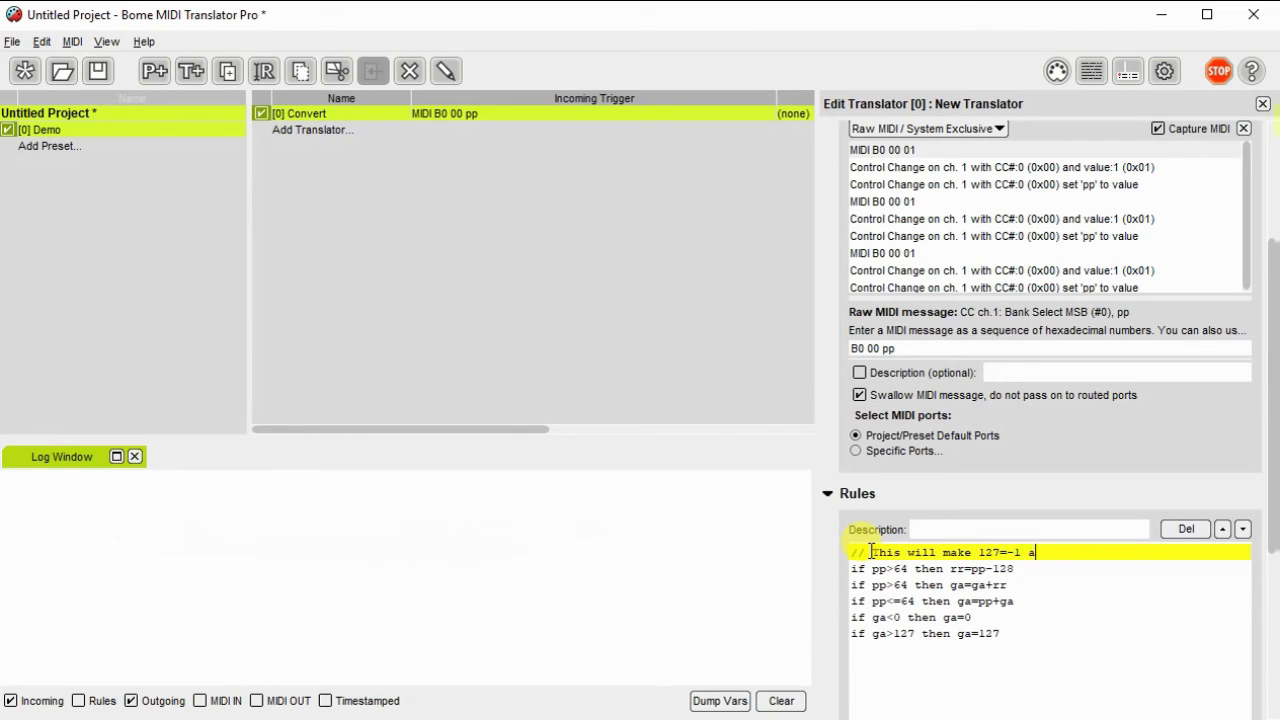
pyautogui.write('d126-')
pyautogui.press('BackSpace')
pyautogui.write('=')
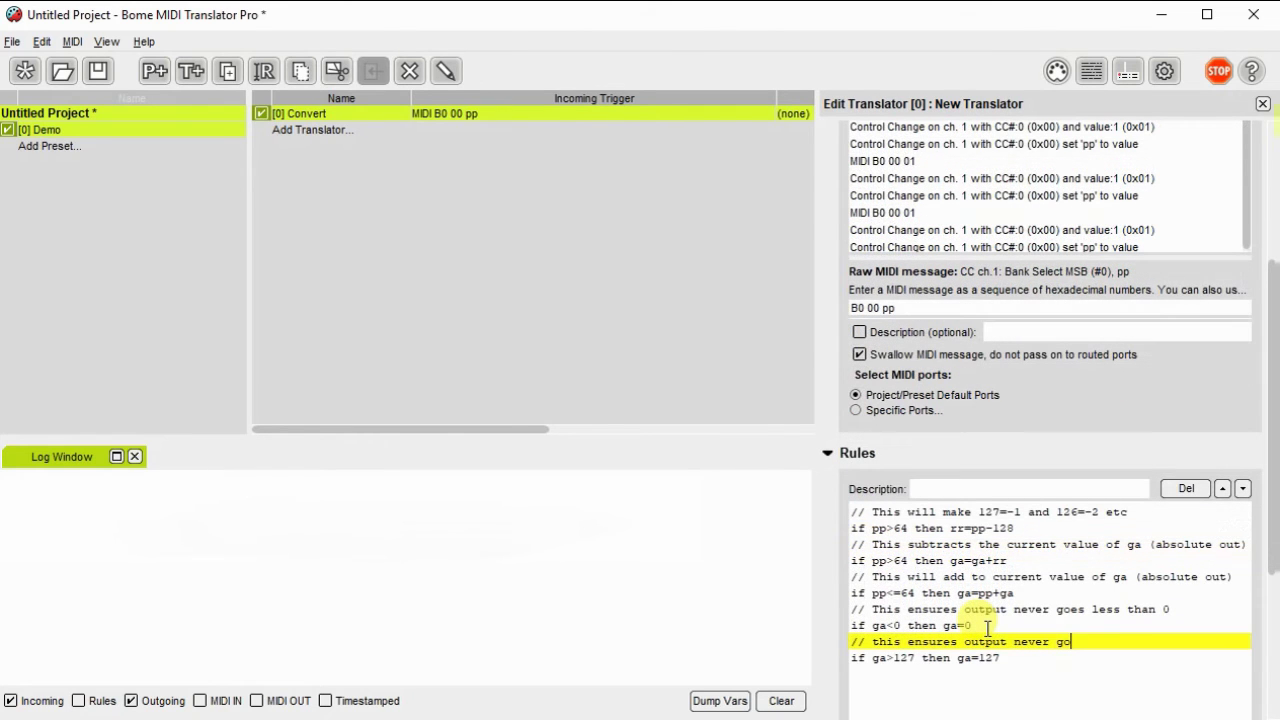
pyautogui.write('es more than 127')
# Step: Set the outgoing action to a Raw MIDI message 'b0 00 ga'
pyautogui.scroll(-1, 1020, 604)
pyautogui.scroll(-3, 1010, 596)
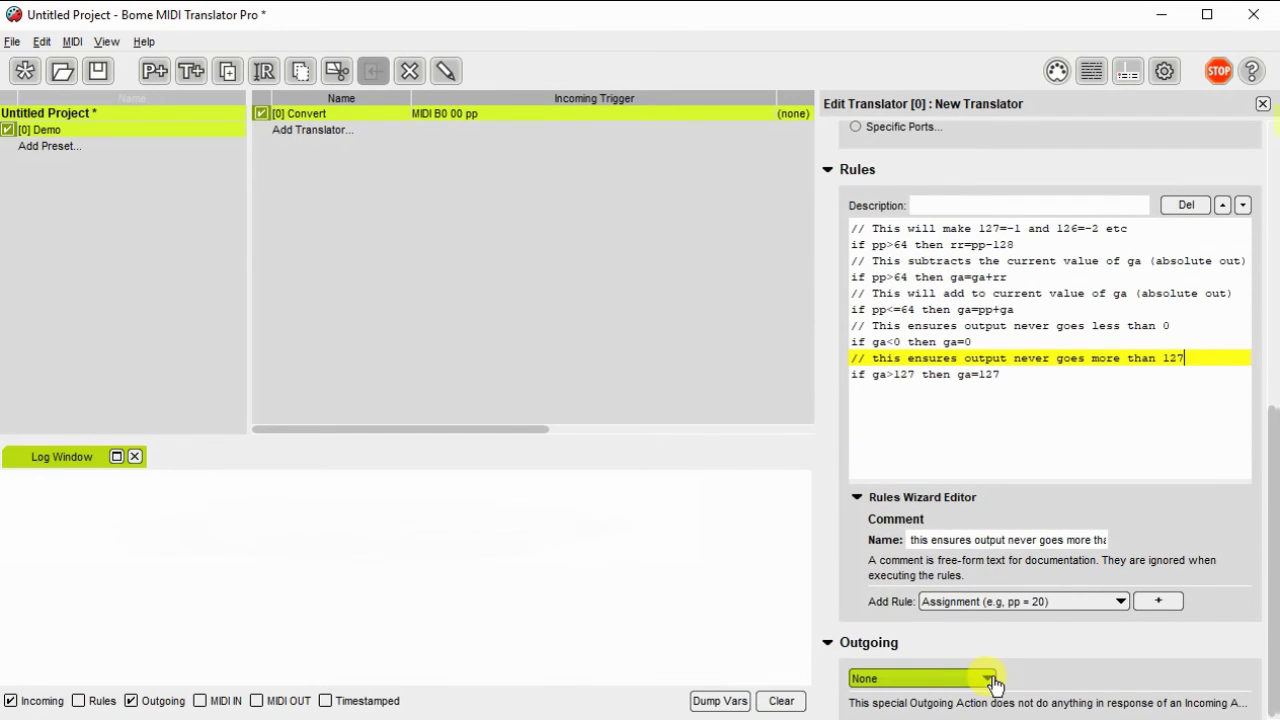
pyautogui.click(989, 679)
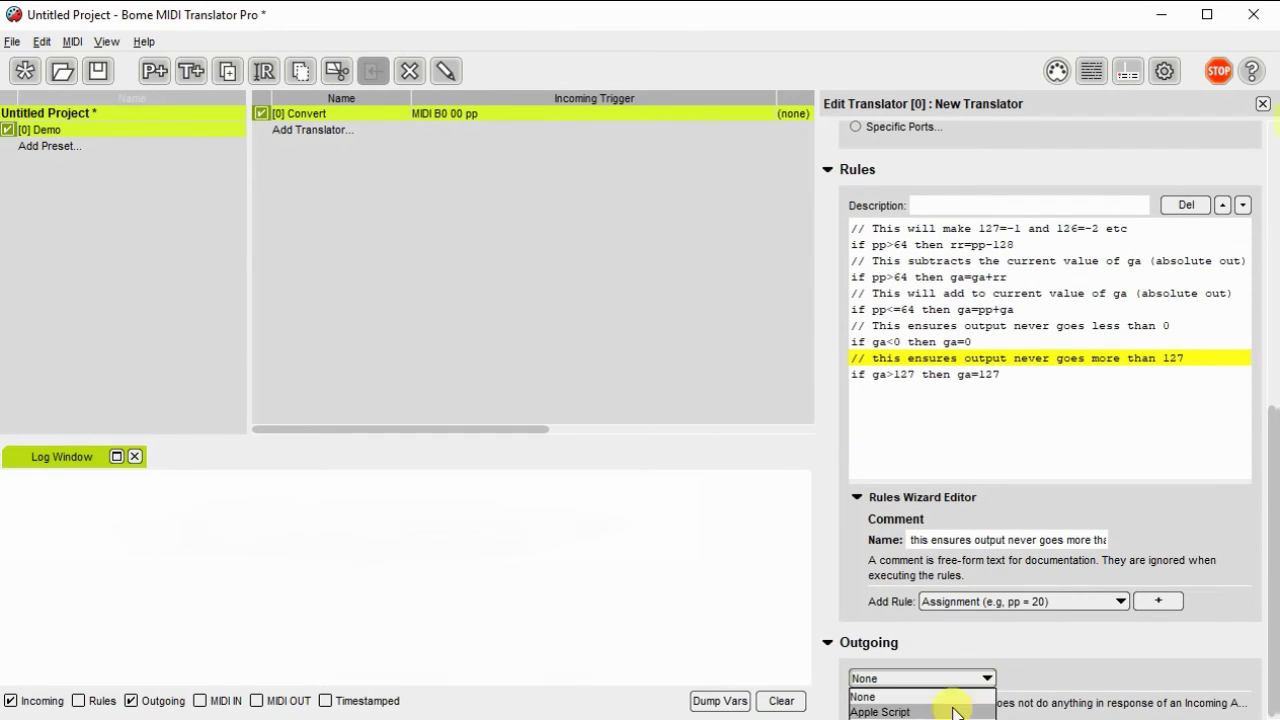
pyautogui.click(880, 719)
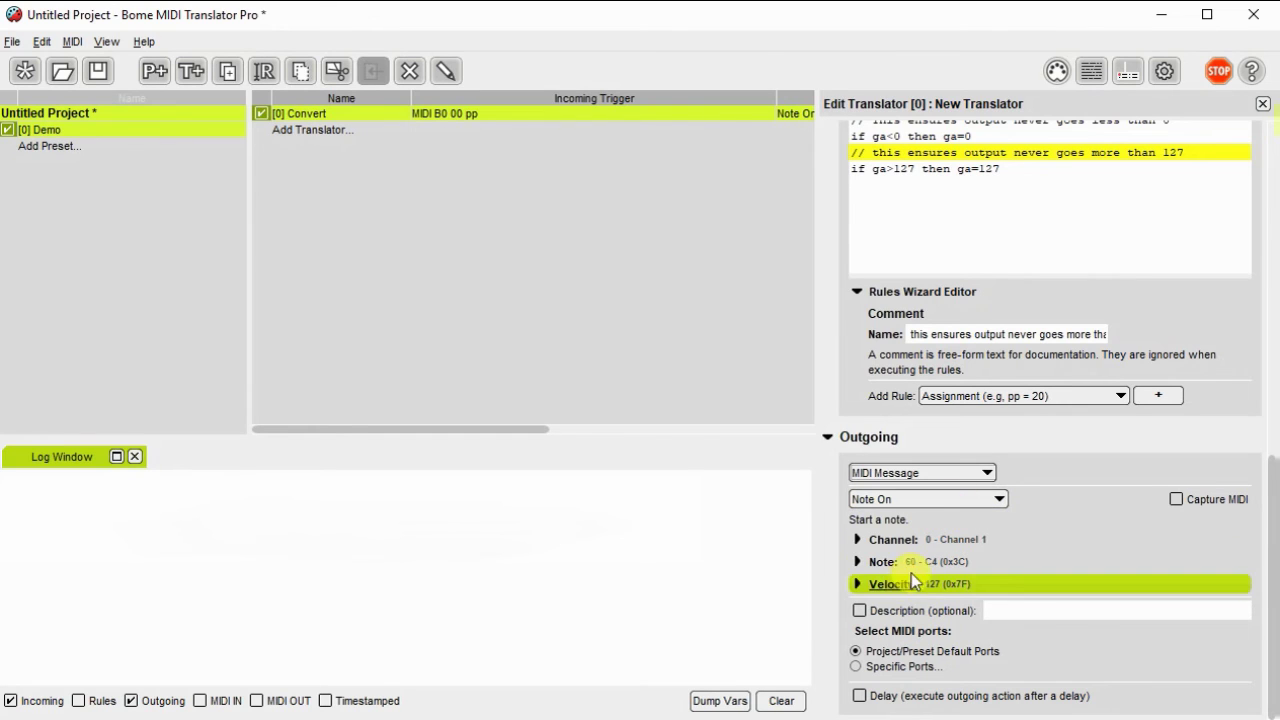
pyautogui.click(999, 501)
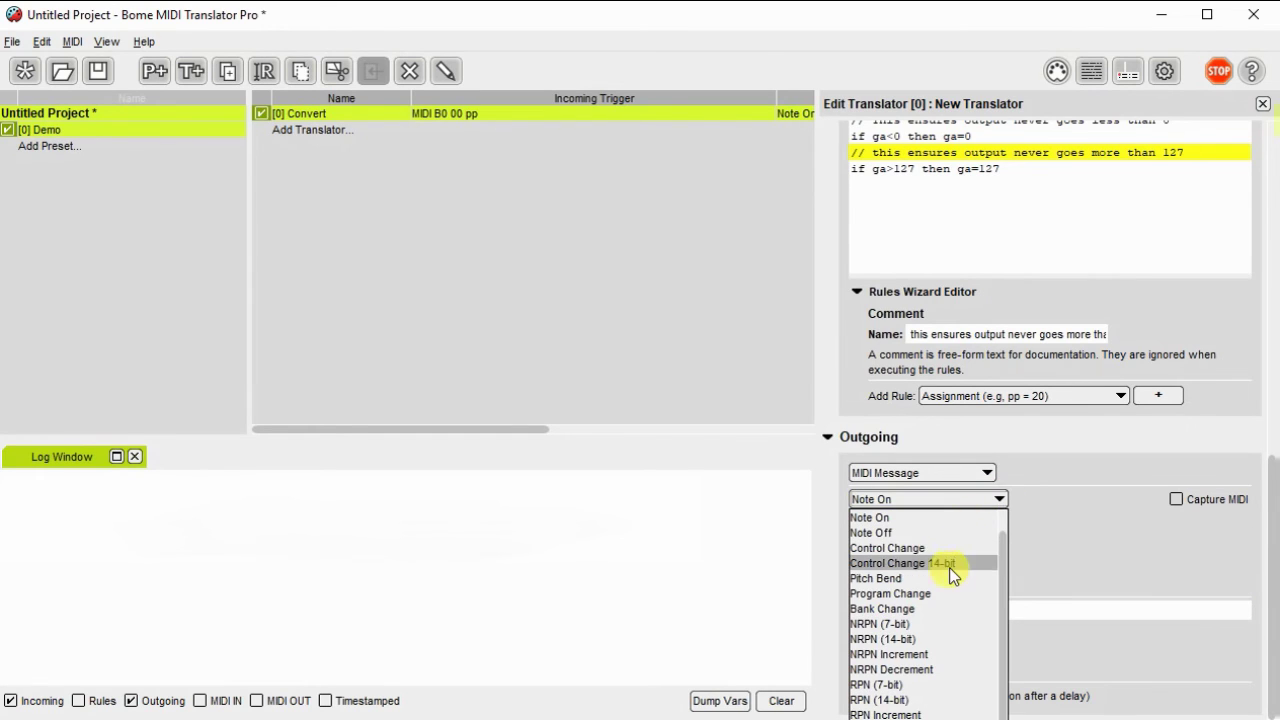
pyautogui.scroll(1, 974, 545)
pyautogui.click(972, 535)
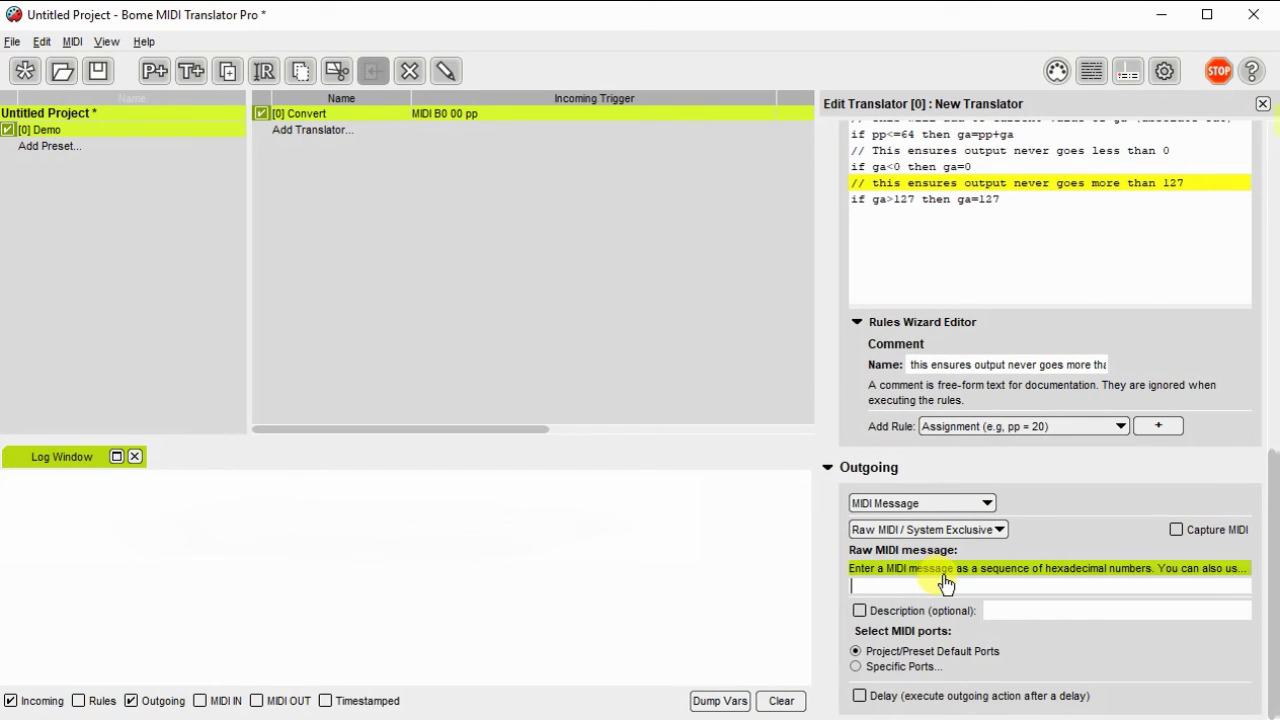
pyautogui.write('b0 00 ga')
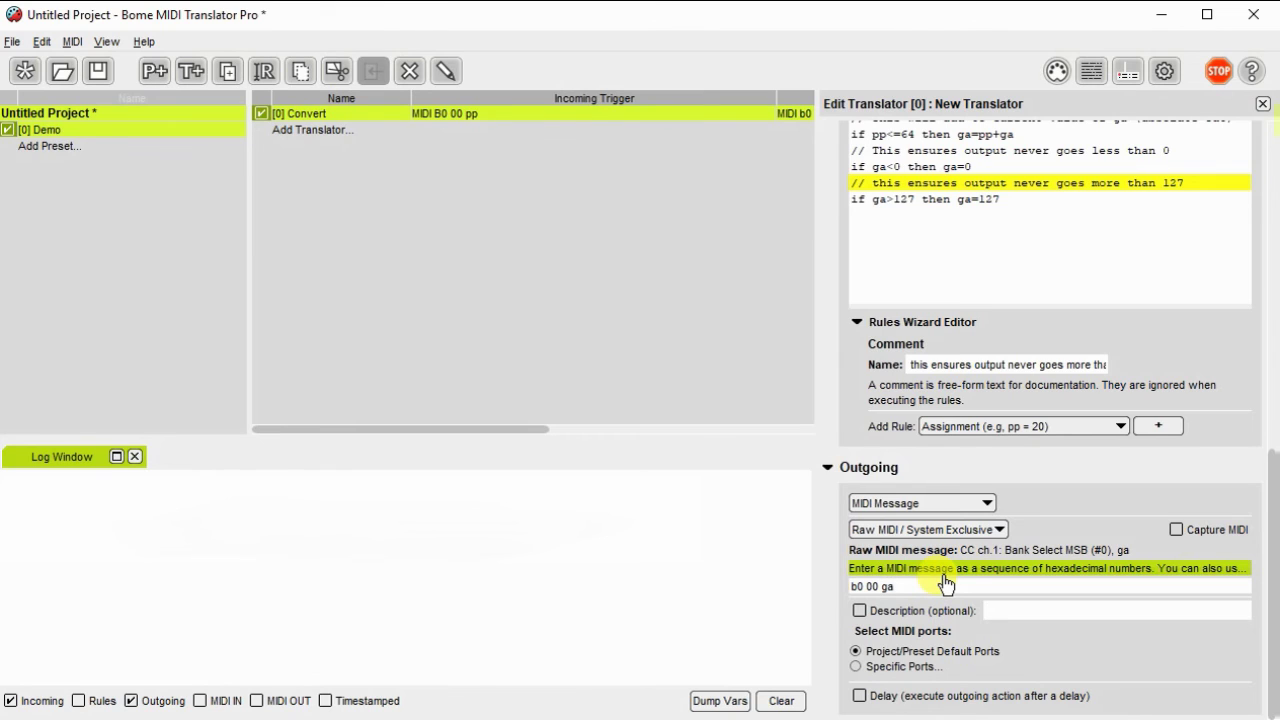
# Step: Focus the Log Window to watch incoming and outgoing B0 00 messages while turning the encoder
pyautogui.click(627, 606)
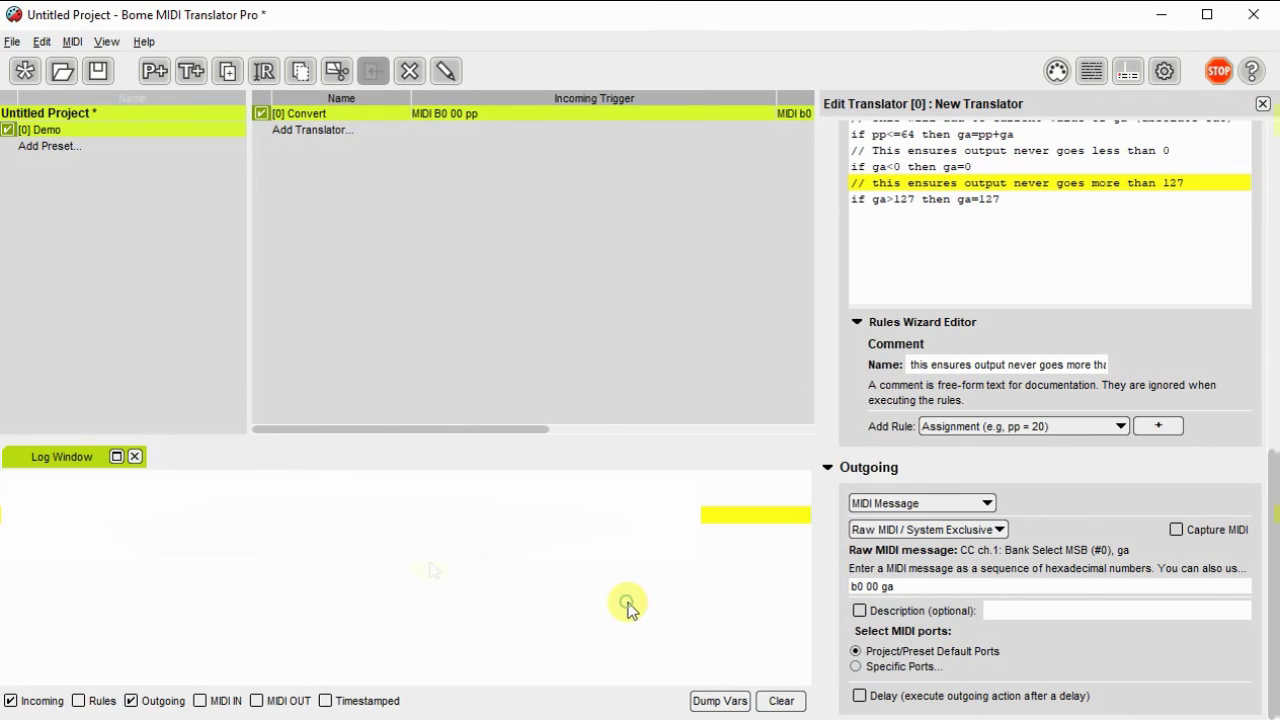